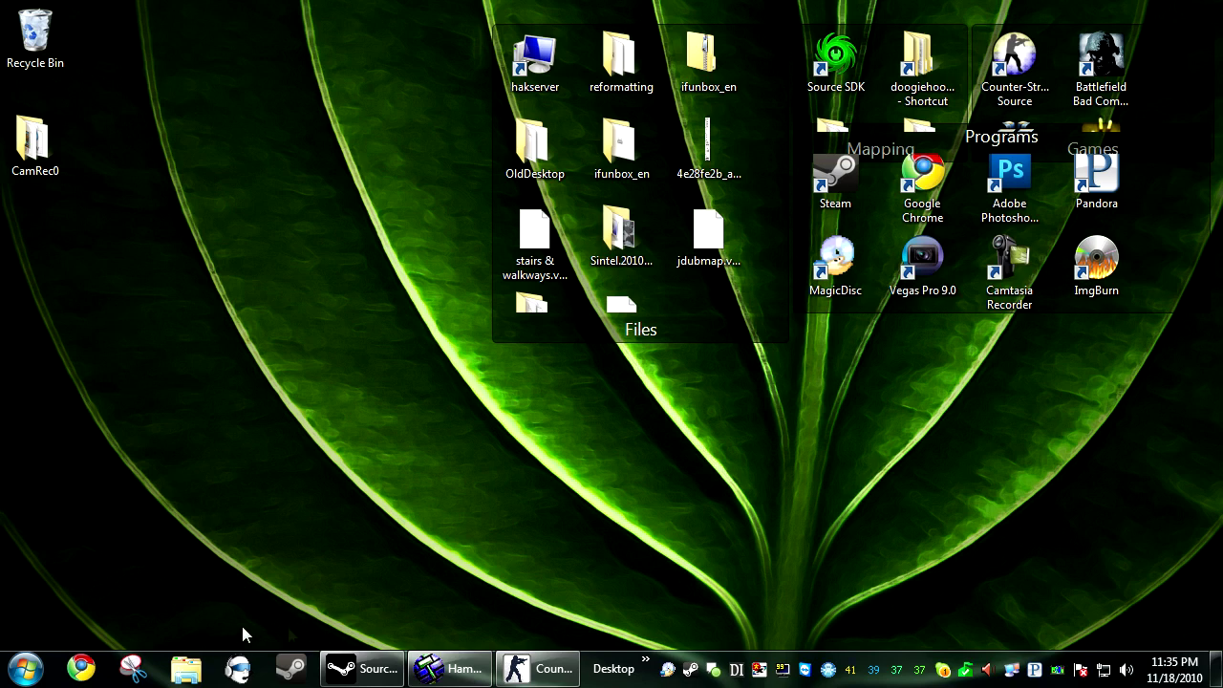
Switch to the Hammer editor and centre the 2D views on the outdoor area of the tut_75_CSS_startup map
{"action": "mouse_move", "coordinate": [450, 668]}
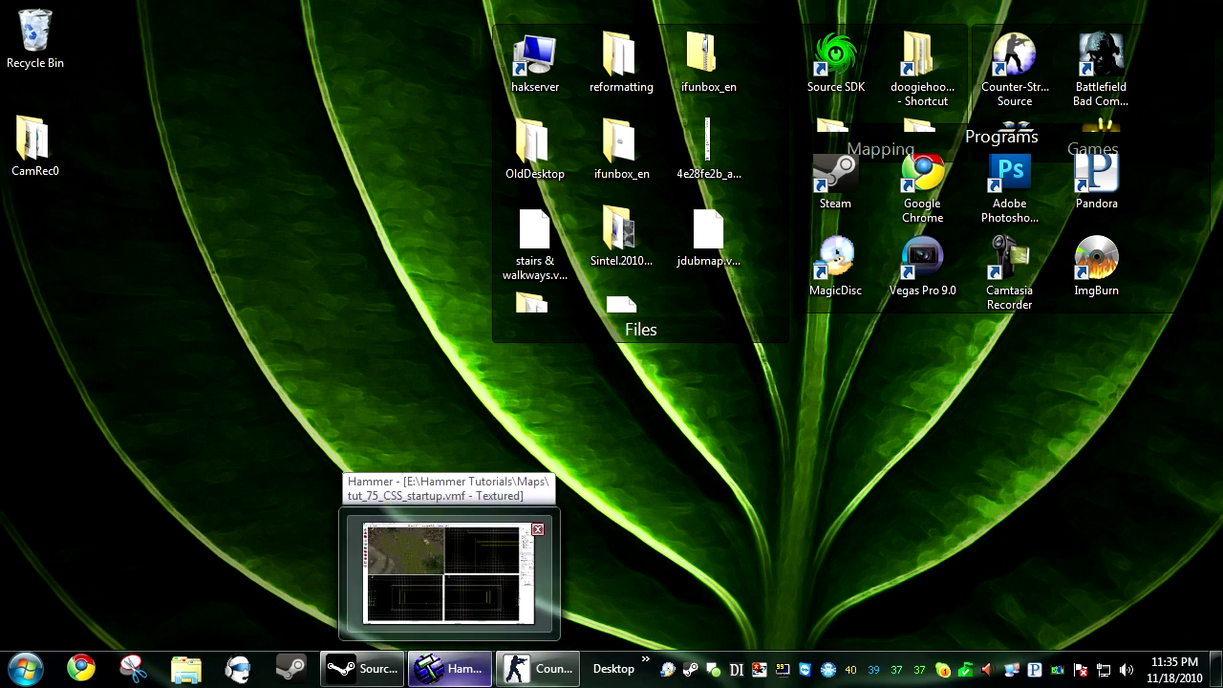
{"action": "left_click", "coordinate": [449, 668]}
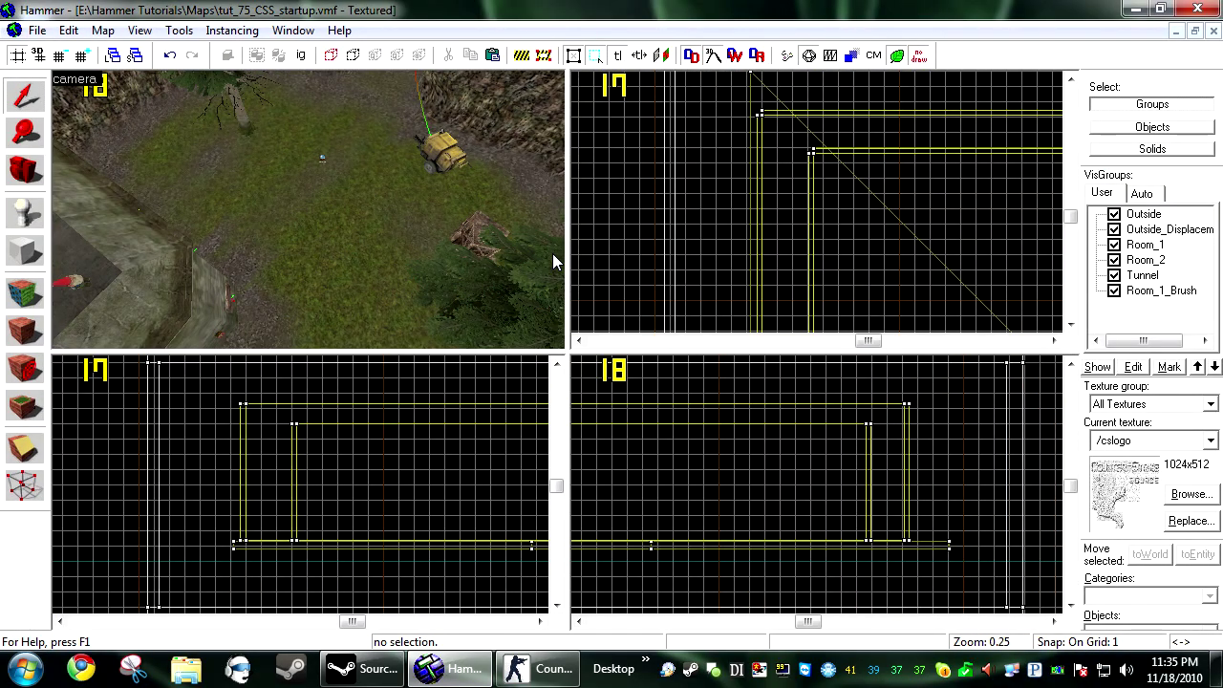
{"action": "left_click", "coordinate": [140, 292]}
{"action": "key", "text": "ctrl+e"}
{"action": "key", "text": "1"}
{"action": "key", "text": "Escape"}
{"action": "scroll", "coordinate": [801, 168], "scroll_direction": "up", "scroll_amount": 2}
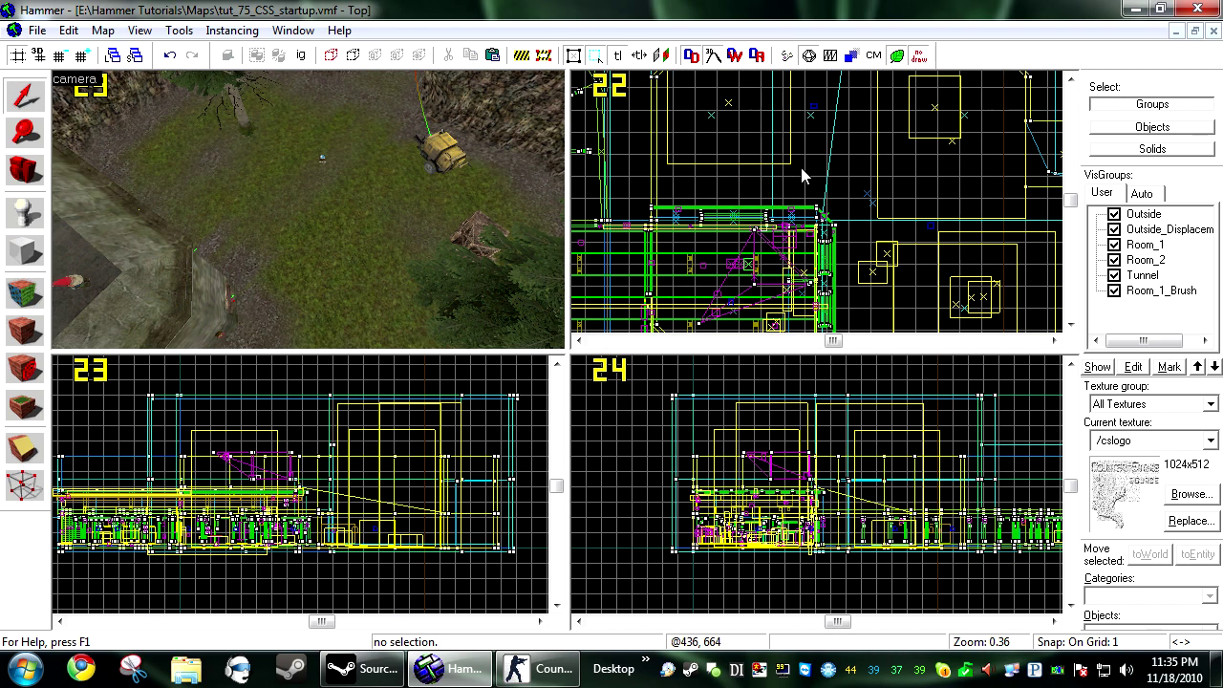
{"action": "scroll", "coordinate": [801, 172], "scroll_direction": "up", "scroll_amount": 1}
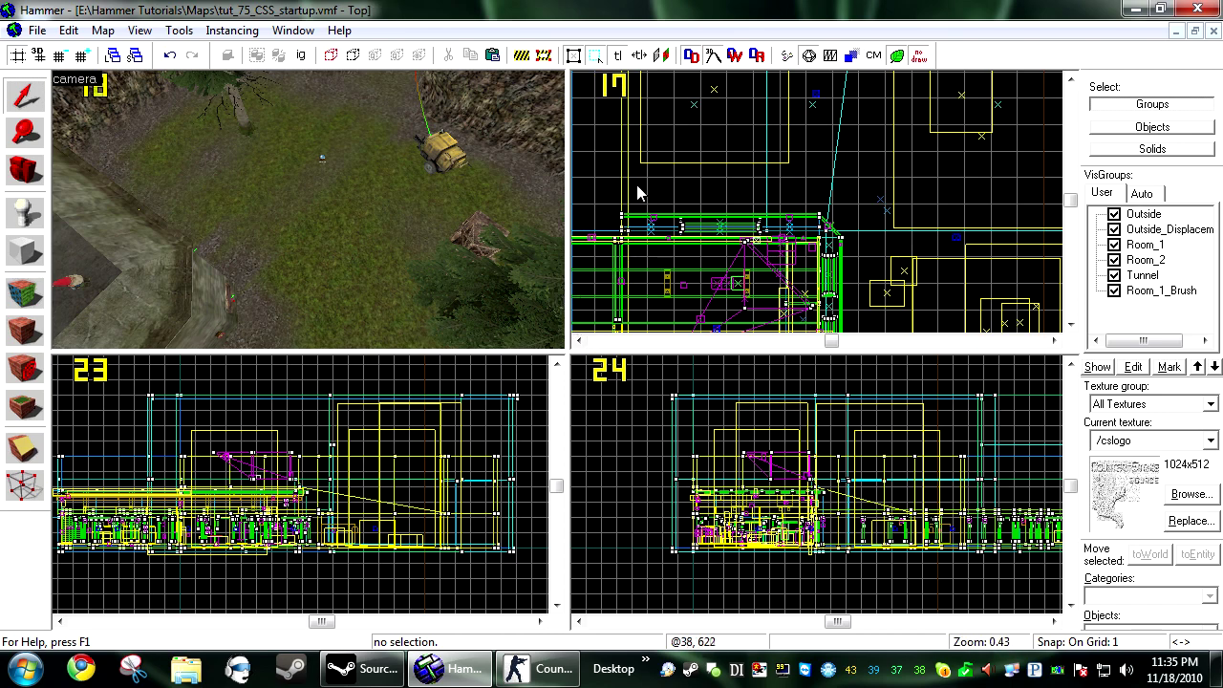
Place an entity on the grass beside the wooden-walled building and set its class to point_viewcontrol
{"action": "key", "text": "z"}
{"action": "key", "text": "w"}
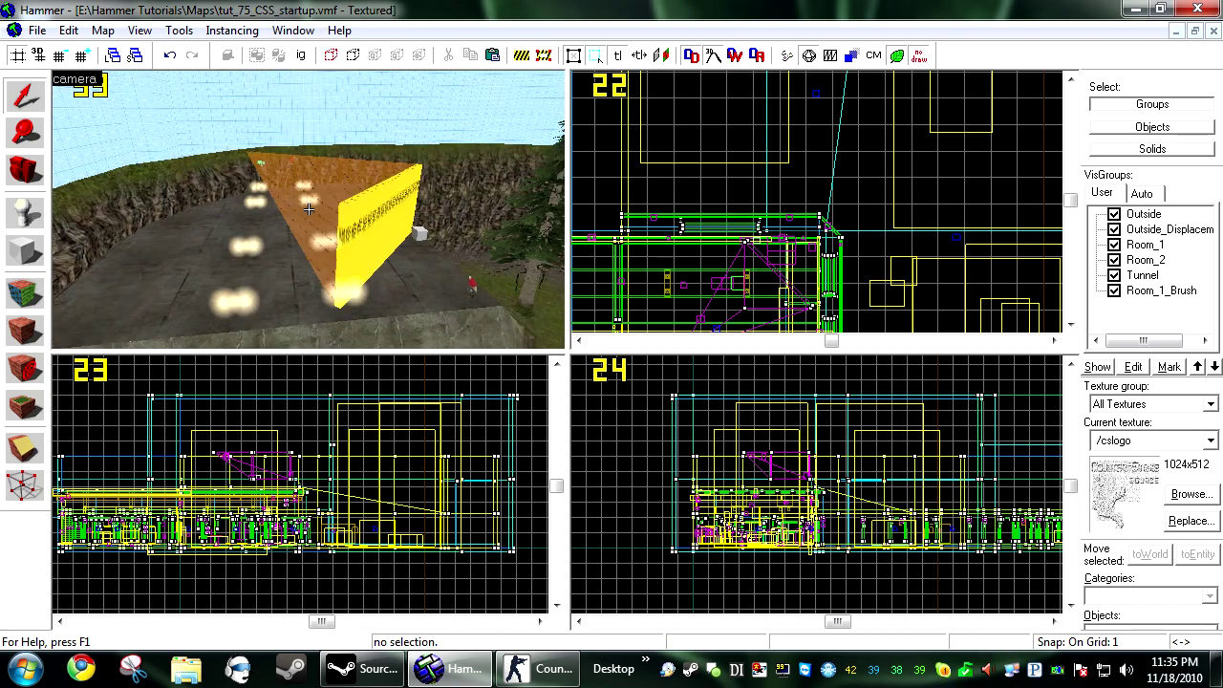
{"action": "key", "text": "w"}
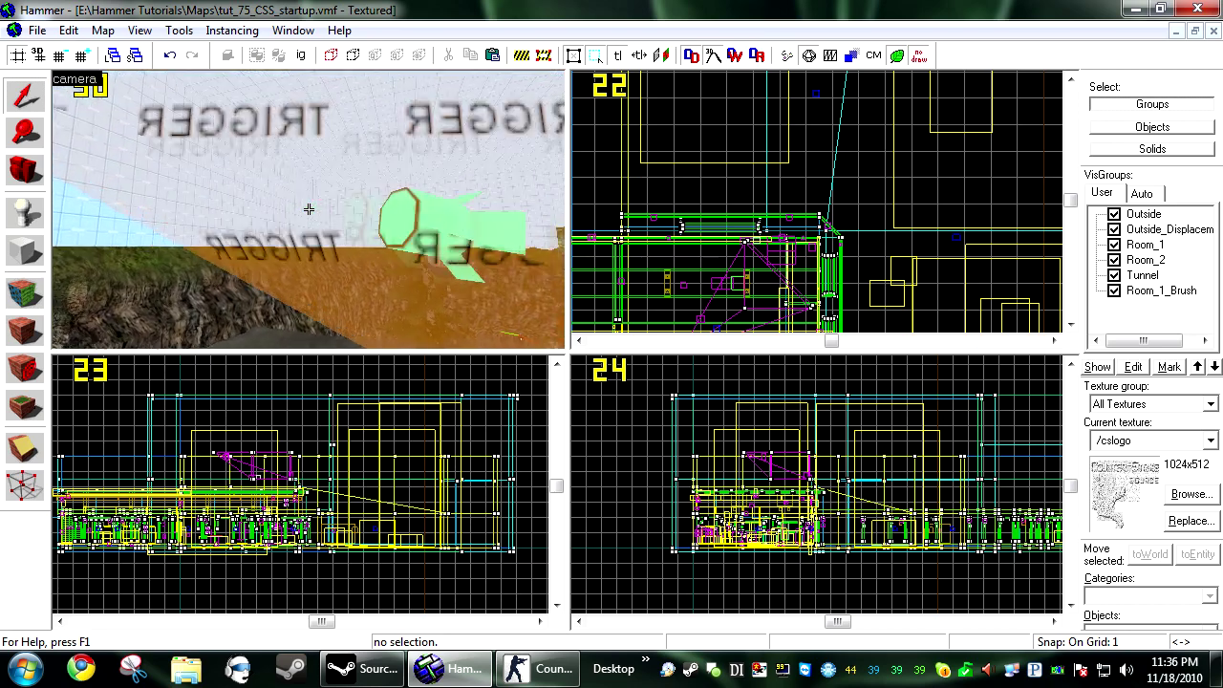
{"action": "left_click_drag", "start_coordinate": [308, 208], "coordinate": [309, 208]}
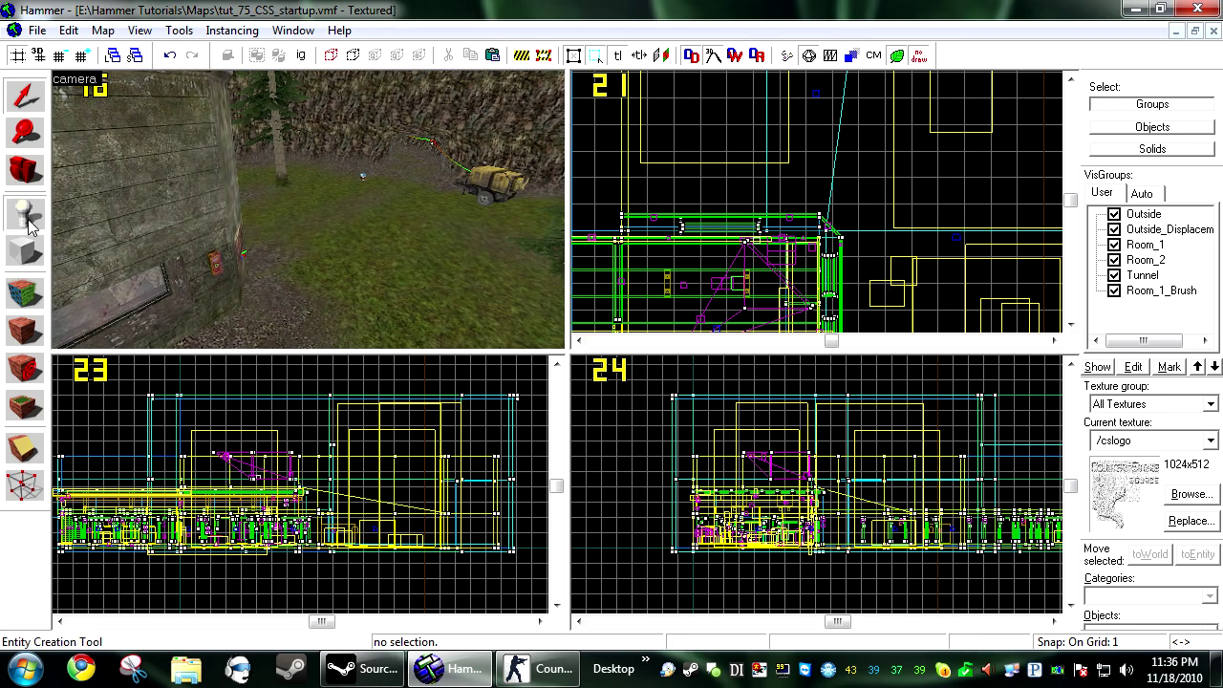
{"action": "left_click", "coordinate": [368, 251]}
{"action": "key", "text": "alt+Return"}
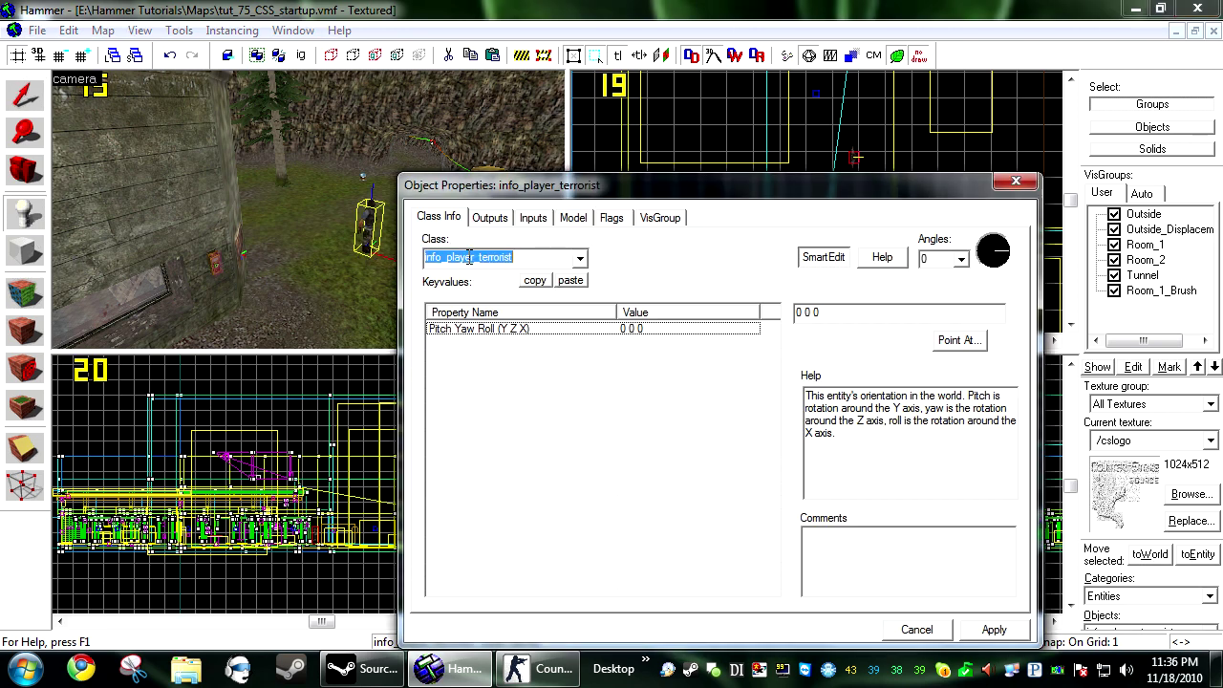
{"action": "type", "text": "point_viewcontrol"}
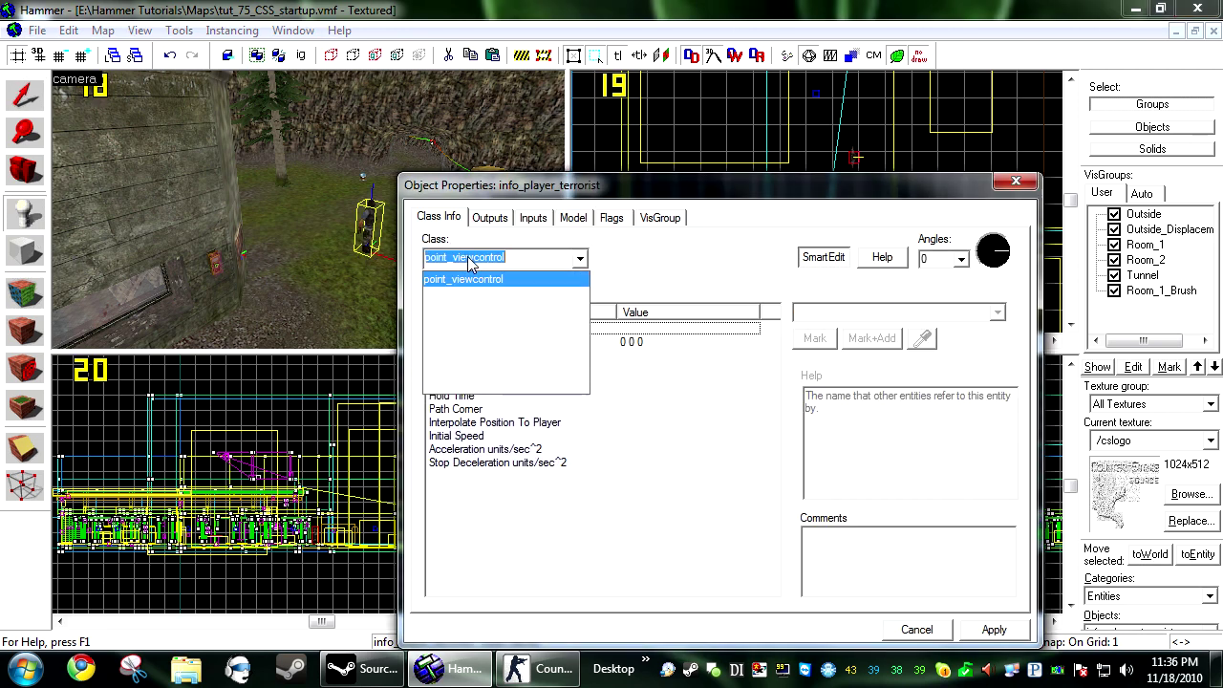
{"action": "key", "text": "Return"}
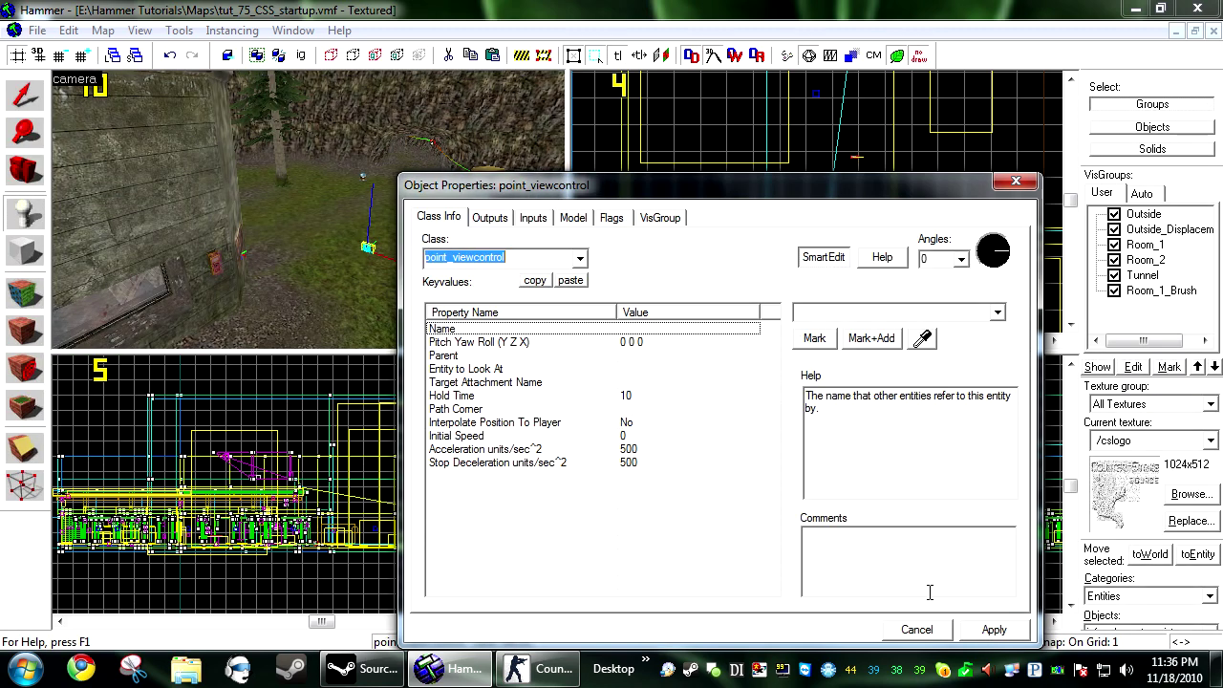
Check the camera entity's flags, name it Cam_1 and apply the properties
{"action": "left_click", "coordinate": [609, 218]}
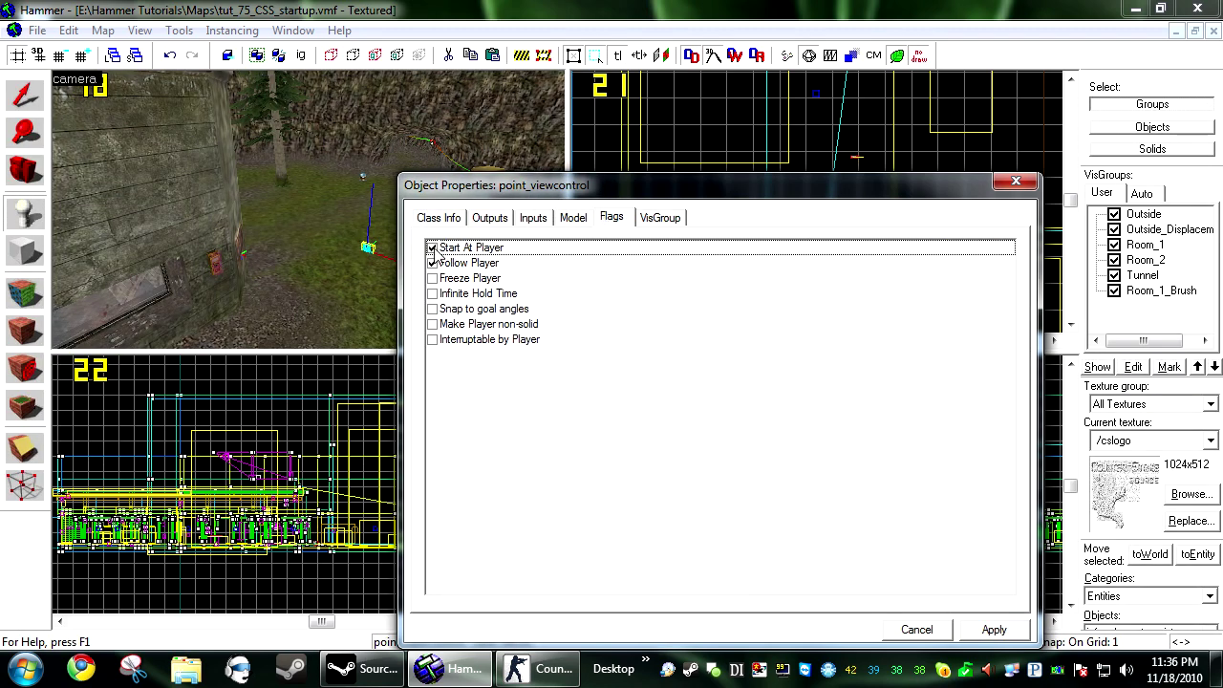
{"action": "left_click", "coordinate": [437, 218]}
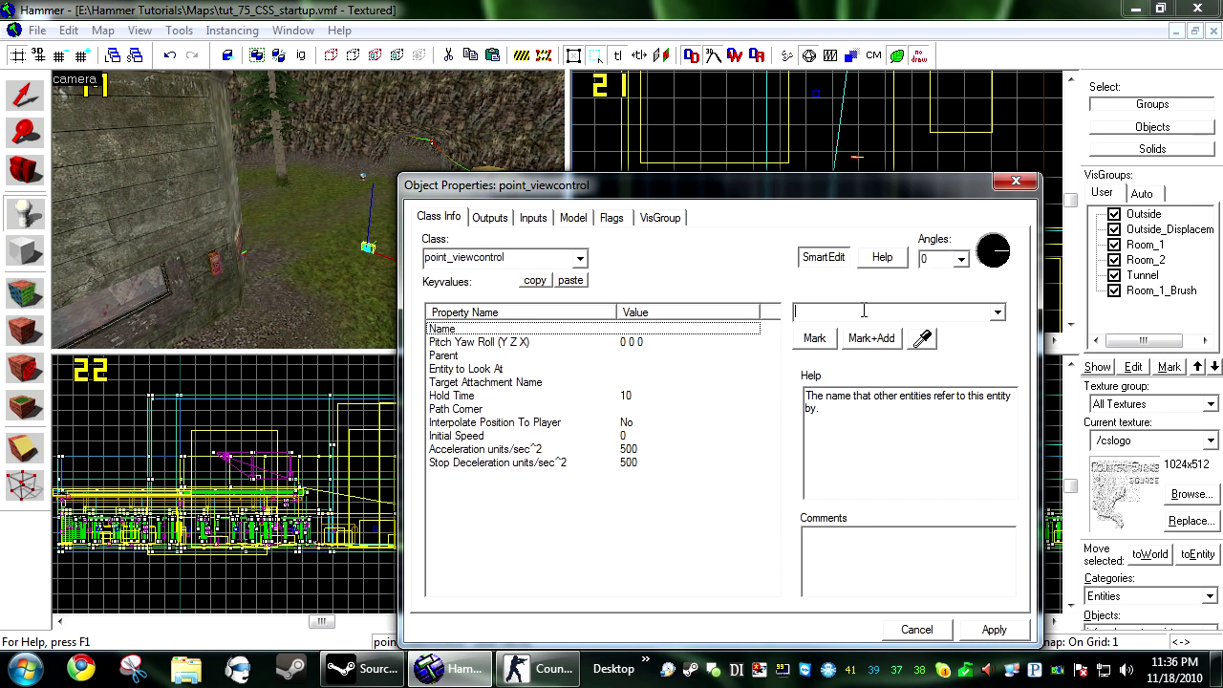
{"action": "type", "text": "Cam_1"}
{"action": "left_click", "coordinate": [1002, 634]}
{"action": "left_click", "coordinate": [941, 632]}
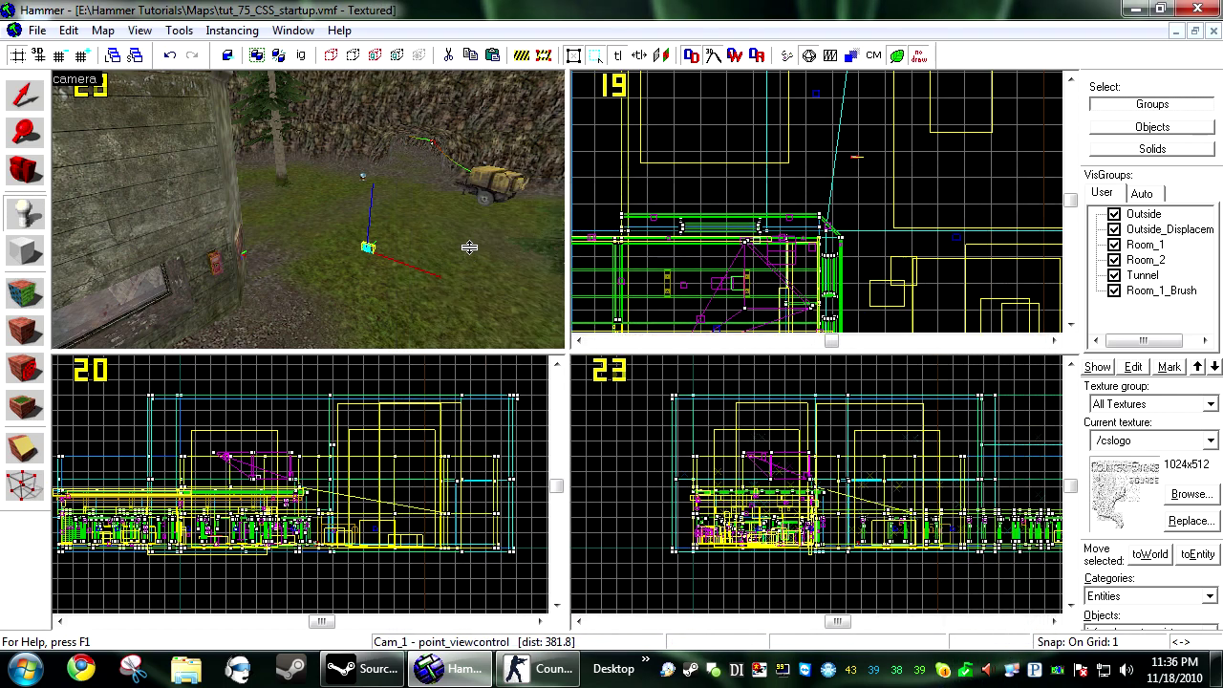
Duplicate the camera beside the original, change the copy's class to info_target and name it Cam_1_target
{"action": "left_click", "coordinate": [417, 264], "text": "shift"}
{"action": "double_click", "coordinate": [415, 264]}
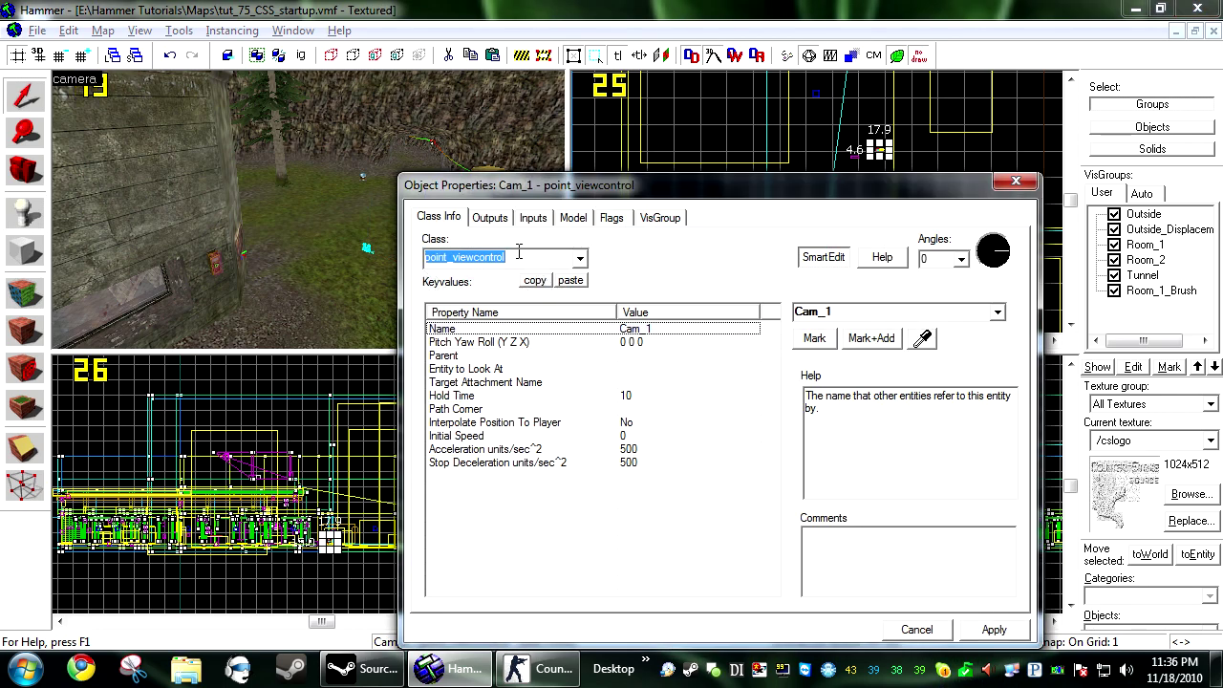
{"action": "type", "text": "info_target"}
{"action": "key", "text": "Return"}
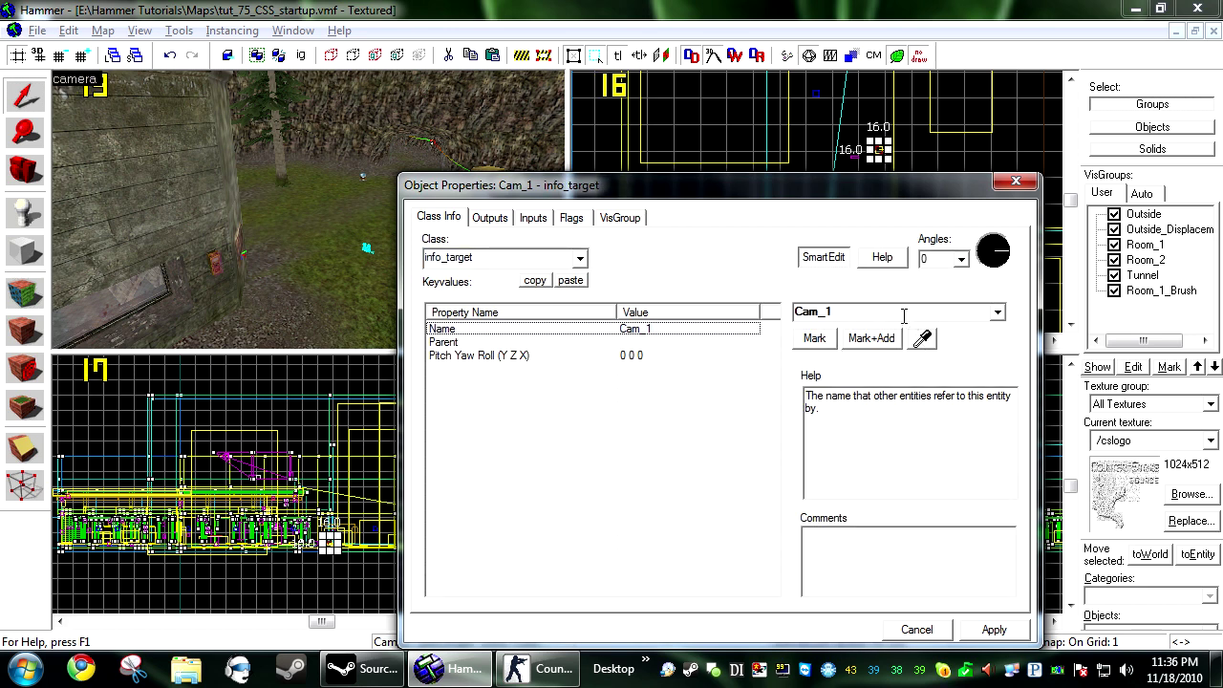
{"action": "type", "text": "target"}
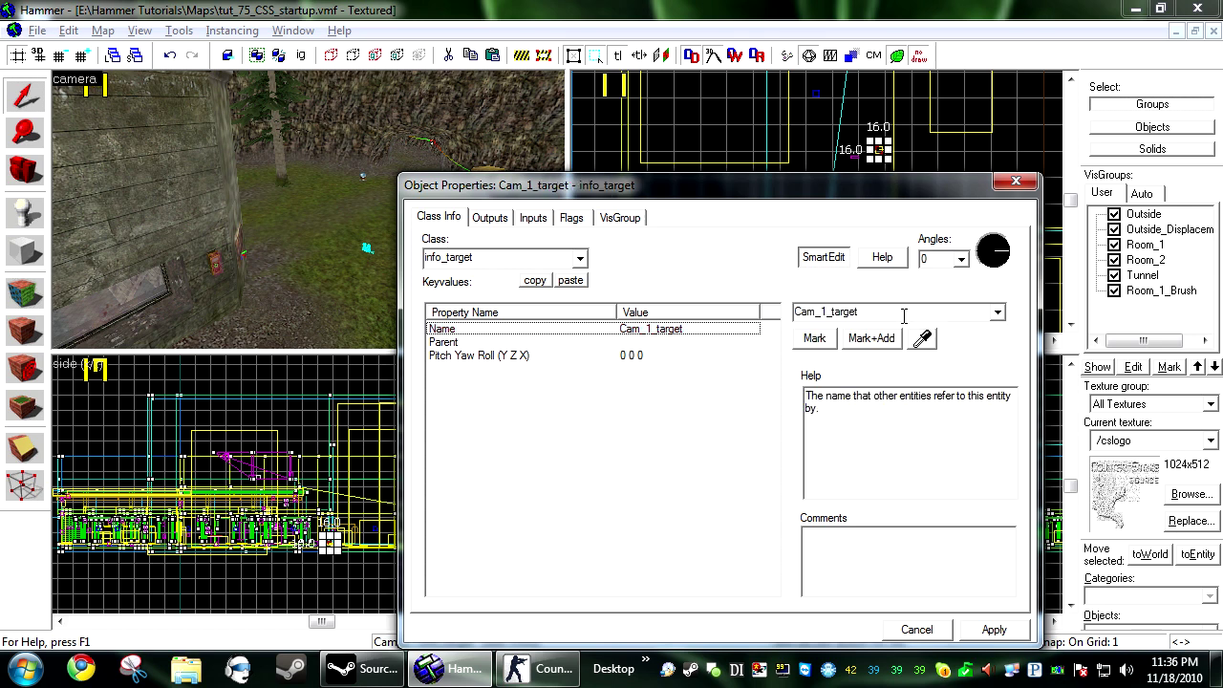
Set the Entity to Look At property of the Cam_1 camera to Cam_1_target and apply it
{"action": "type", "text": "wd"}
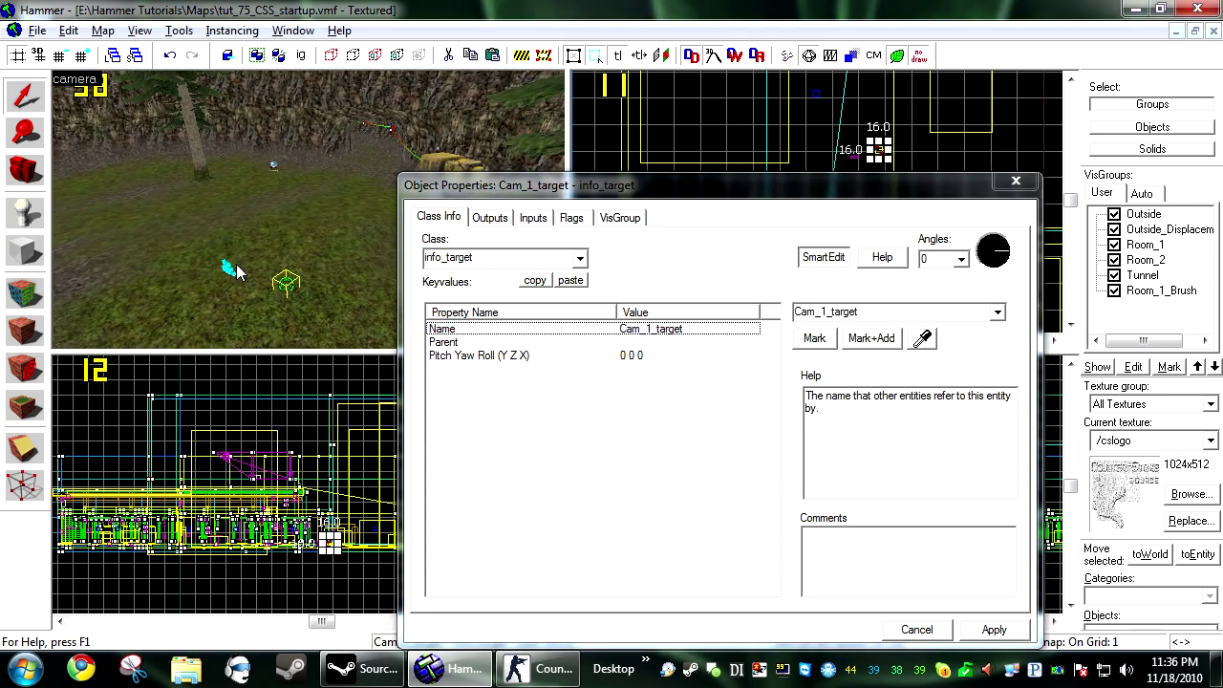
{"action": "left_click", "coordinate": [233, 267]}
{"action": "left_click", "coordinate": [489, 369]}
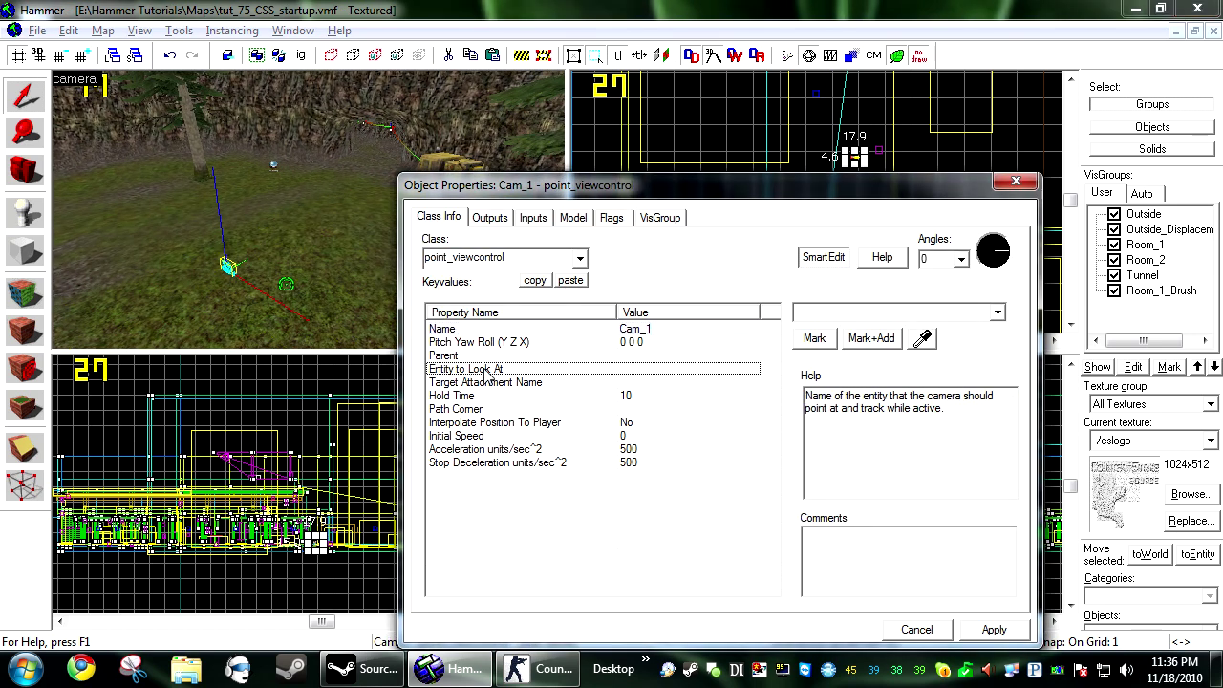
{"action": "left_click", "coordinate": [923, 339]}
{"action": "left_click", "coordinate": [287, 283]}
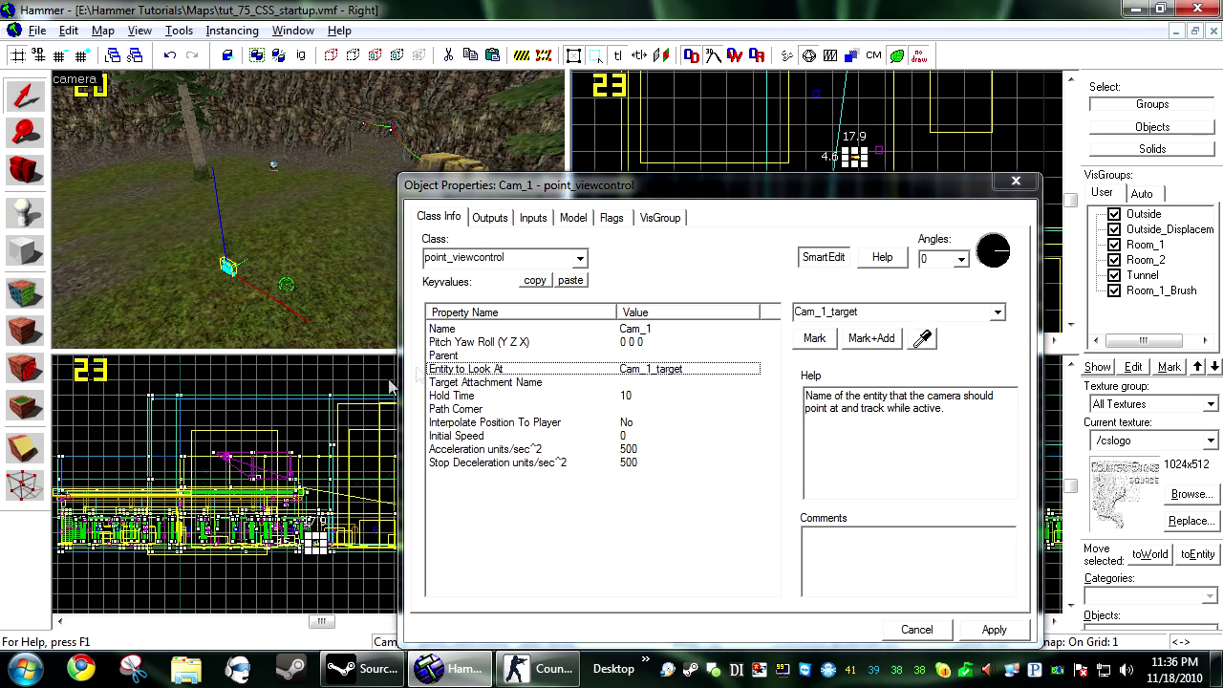
{"action": "left_click", "coordinate": [975, 636]}
{"action": "left_click", "coordinate": [932, 635]}
Select the camera and its target together and relocate both to the paved area with the row of lights
{"action": "left_click", "coordinate": [285, 284], "text": "ctrl"}
{"action": "key", "text": "z"}
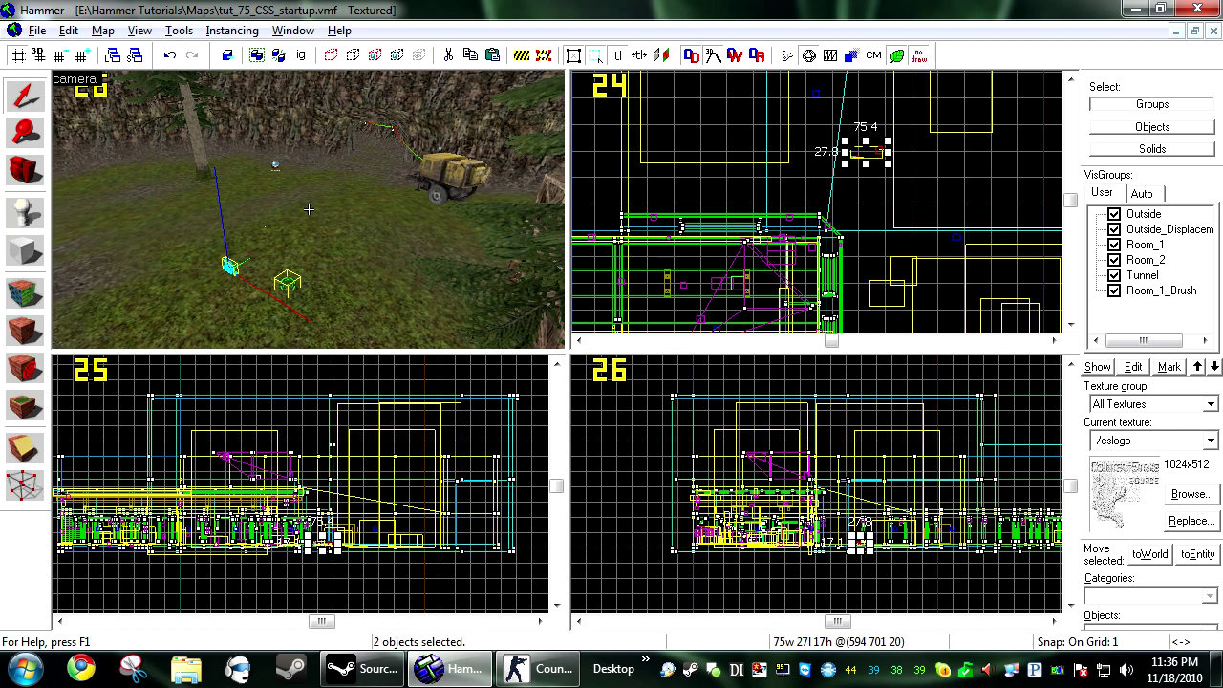
{"action": "key", "text": "w"}
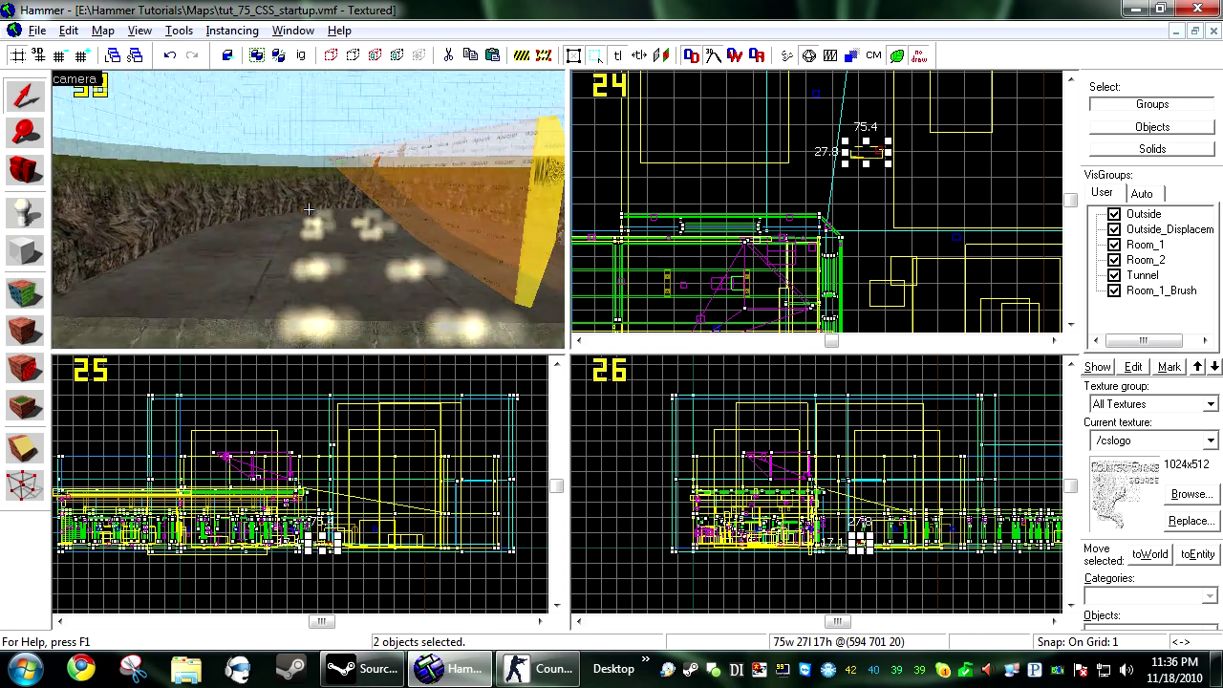
{"action": "key", "text": "z"}
{"action": "key", "text": "ctrl+x"}
{"action": "key", "text": "ctrl+v"}
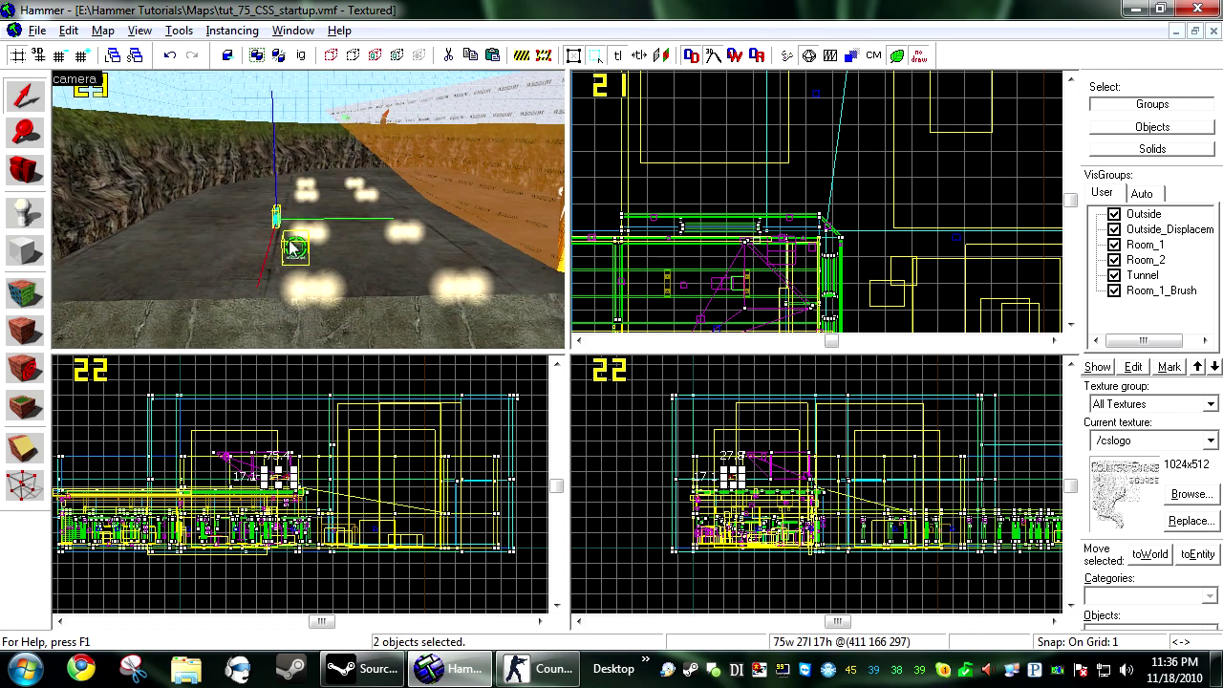
Move Cam_1 alone in the side view to the tip of the func_dustmotes cone, at about 143, 155, 403
{"action": "left_click", "coordinate": [277, 216]}
{"action": "scroll", "coordinate": [402, 481], "scroll_direction": "up", "scroll_amount": 9}
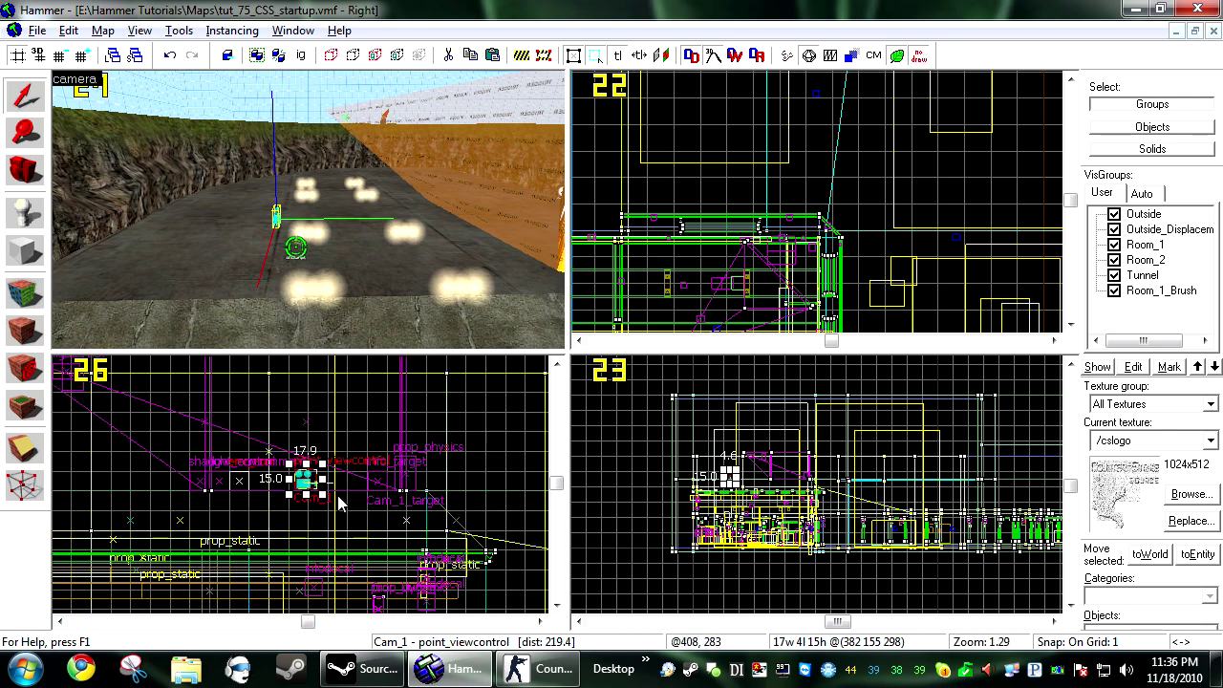
{"action": "scroll", "coordinate": [306, 480], "scroll_direction": "up", "scroll_amount": 7}
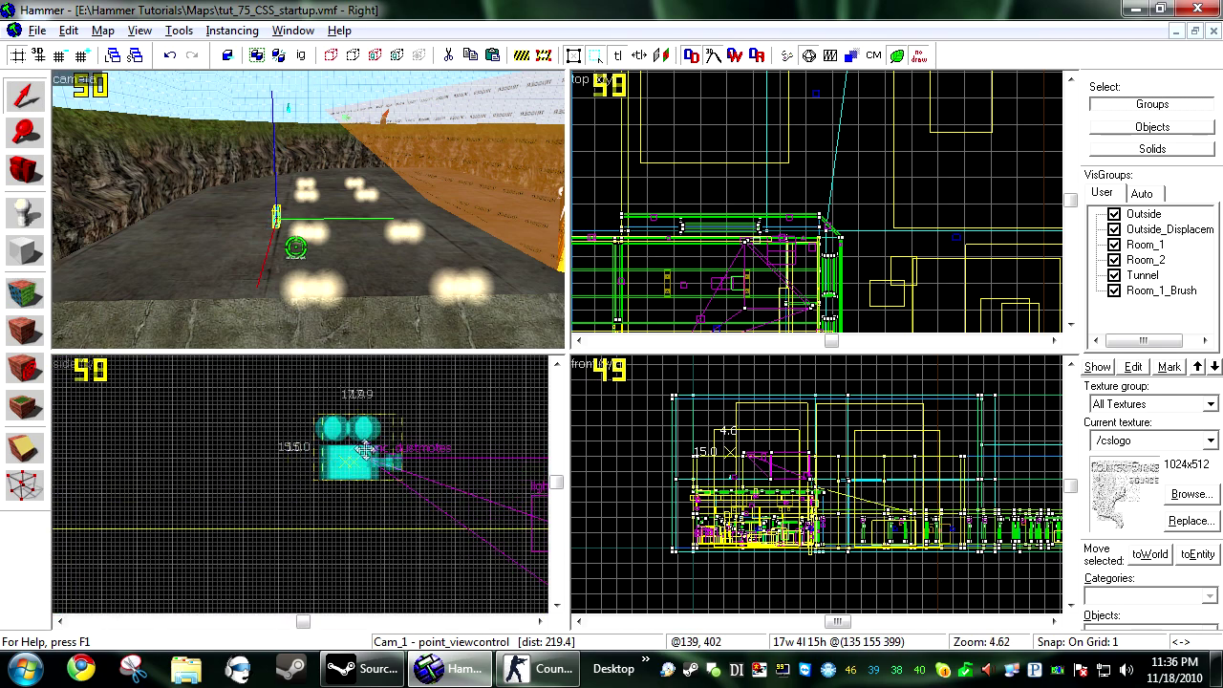
{"action": "left_click", "coordinate": [385, 454]}
{"action": "scroll", "coordinate": [994, 267], "scroll_direction": "up", "scroll_amount": 8}
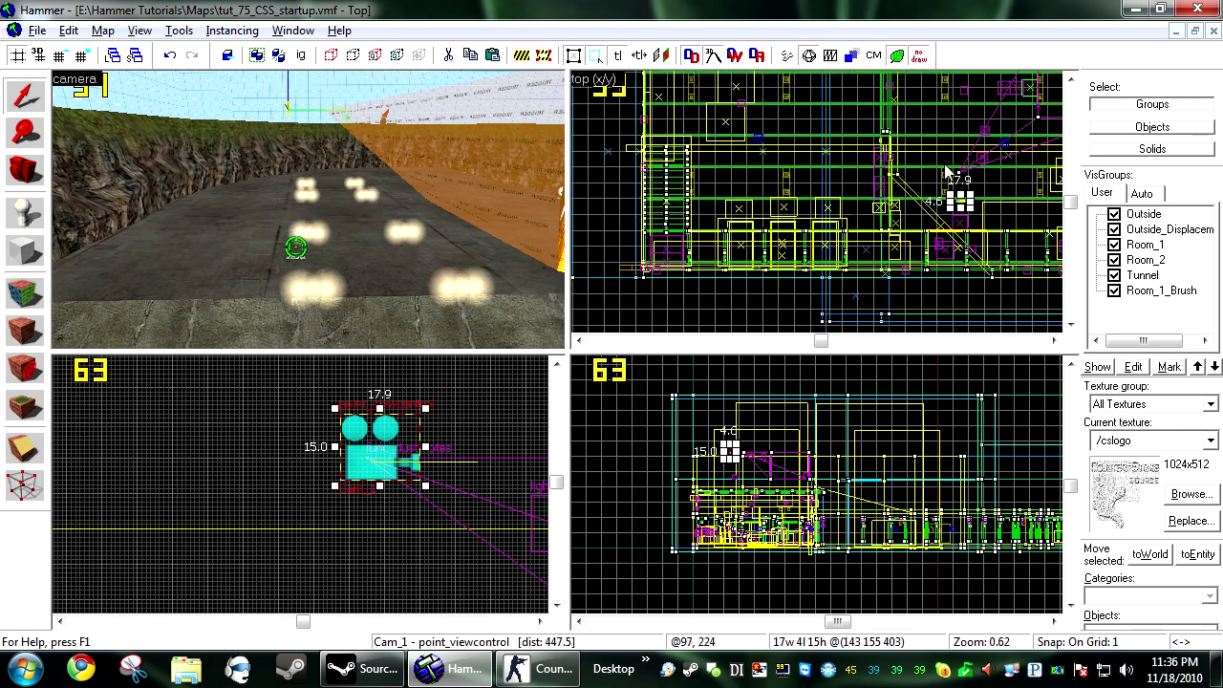
Shift Cam_1 in the top view to the apex of the spotlight cone, at about 144, 213, 403
{"action": "left_click_drag", "start_coordinate": [985, 274], "coordinate": [767, 260]}
{"action": "scroll", "coordinate": [1032, 222], "scroll_direction": "down", "scroll_amount": 3}
{"action": "scroll", "coordinate": [956, 230], "scroll_direction": "up", "scroll_amount": 11}
{"action": "key", "text": "z"}
{"action": "key", "text": "w"}
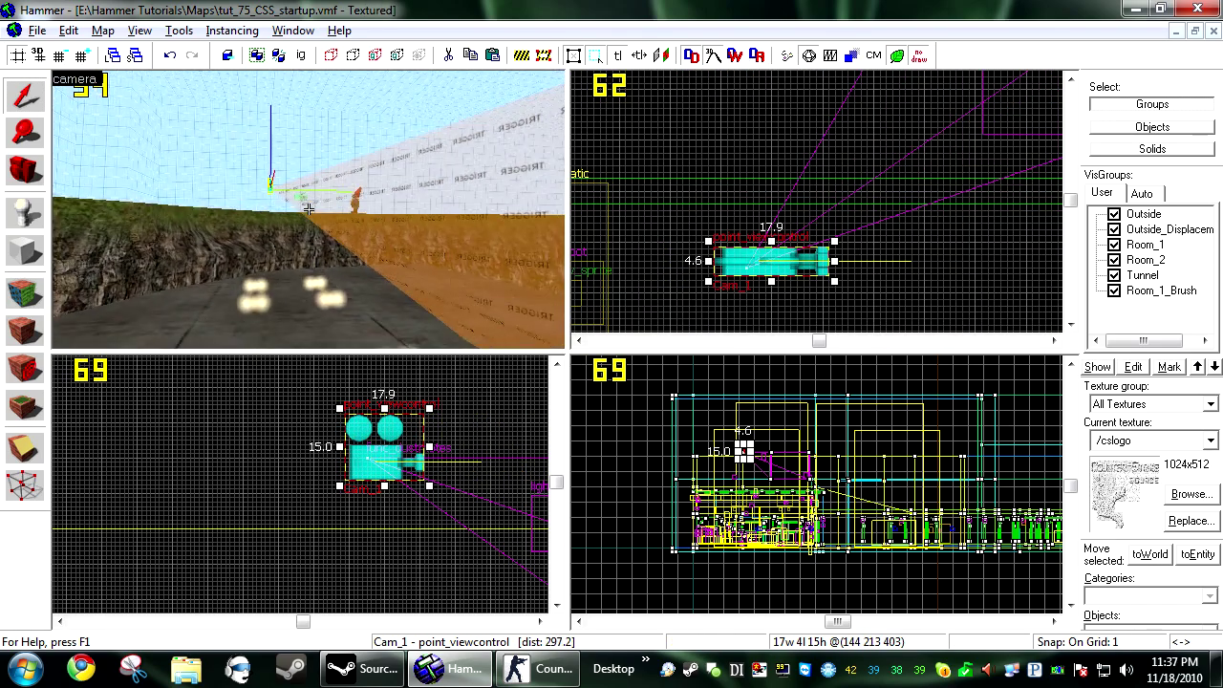
{"action": "key", "text": "z"}
{"action": "scroll", "coordinate": [931, 268], "scroll_direction": "down", "scroll_amount": 6}
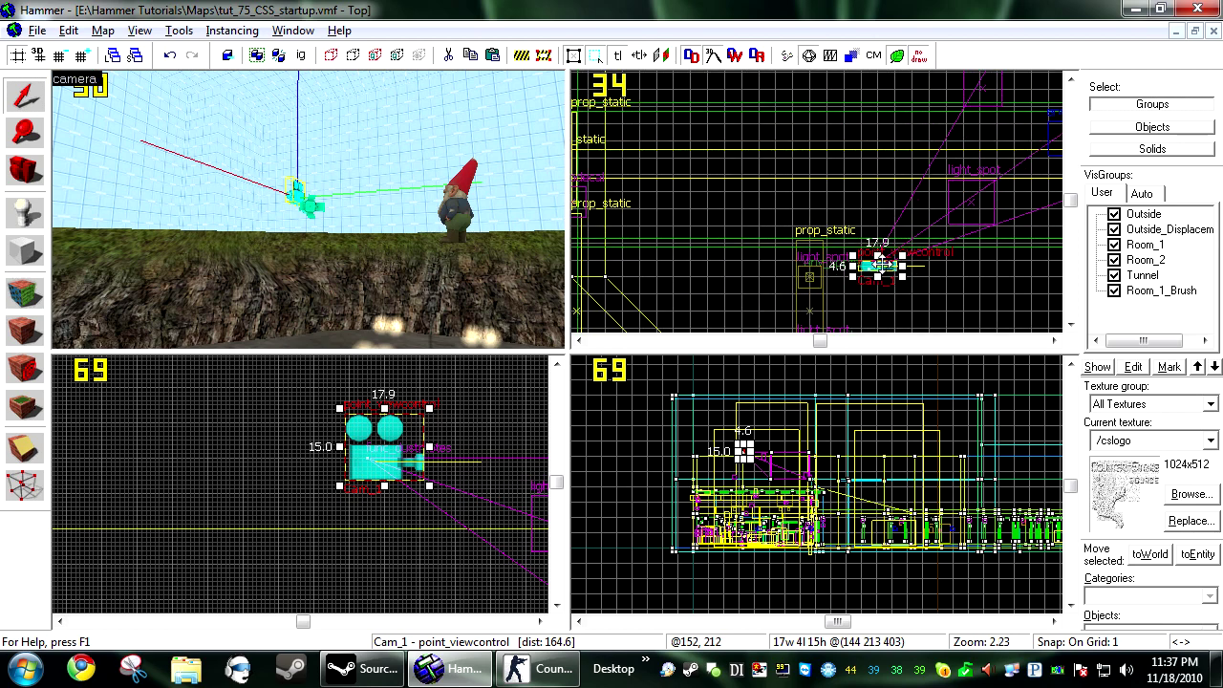
Move Cam_1 over the light_spot in the top view and lower it in the side view to about 191, 243, 388
{"action": "left_click_drag", "start_coordinate": [889, 266], "coordinate": [982, 202]}
{"action": "scroll", "coordinate": [399, 515], "scroll_direction": "down", "scroll_amount": 5}
{"action": "scroll", "coordinate": [466, 508], "scroll_direction": "up", "scroll_amount": 6}
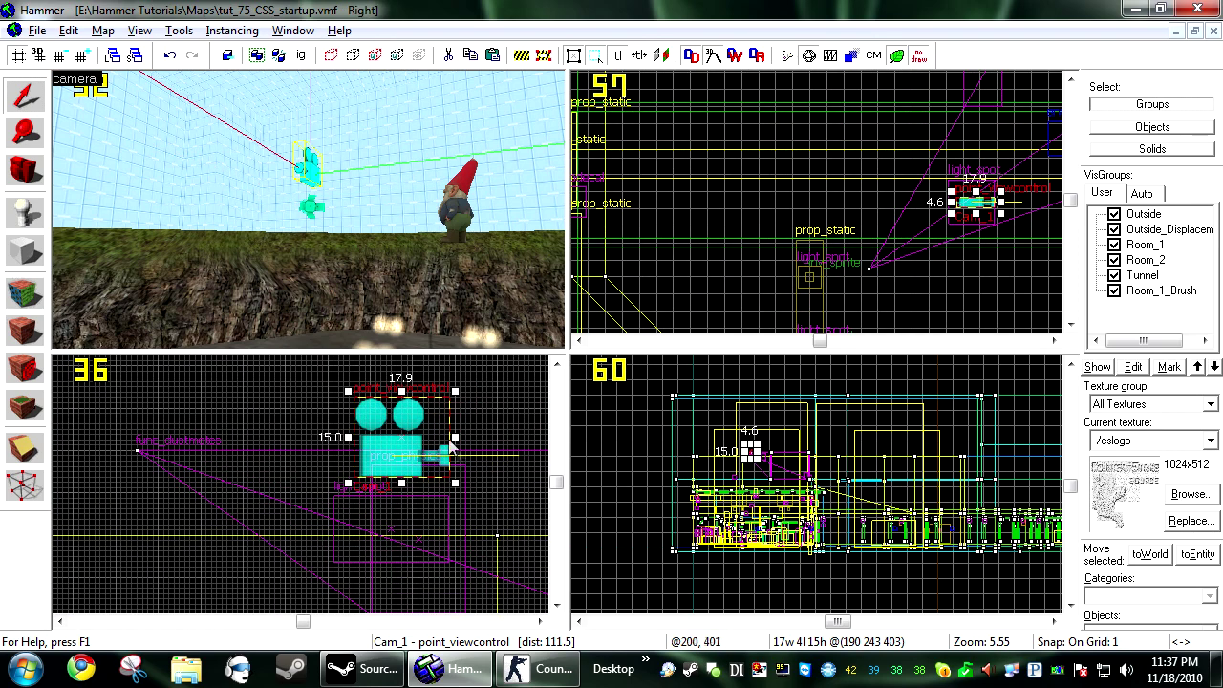
{"action": "left_click_drag", "start_coordinate": [426, 438], "coordinate": [432, 517]}
{"action": "key", "text": "z"}
{"action": "key", "text": "w"}
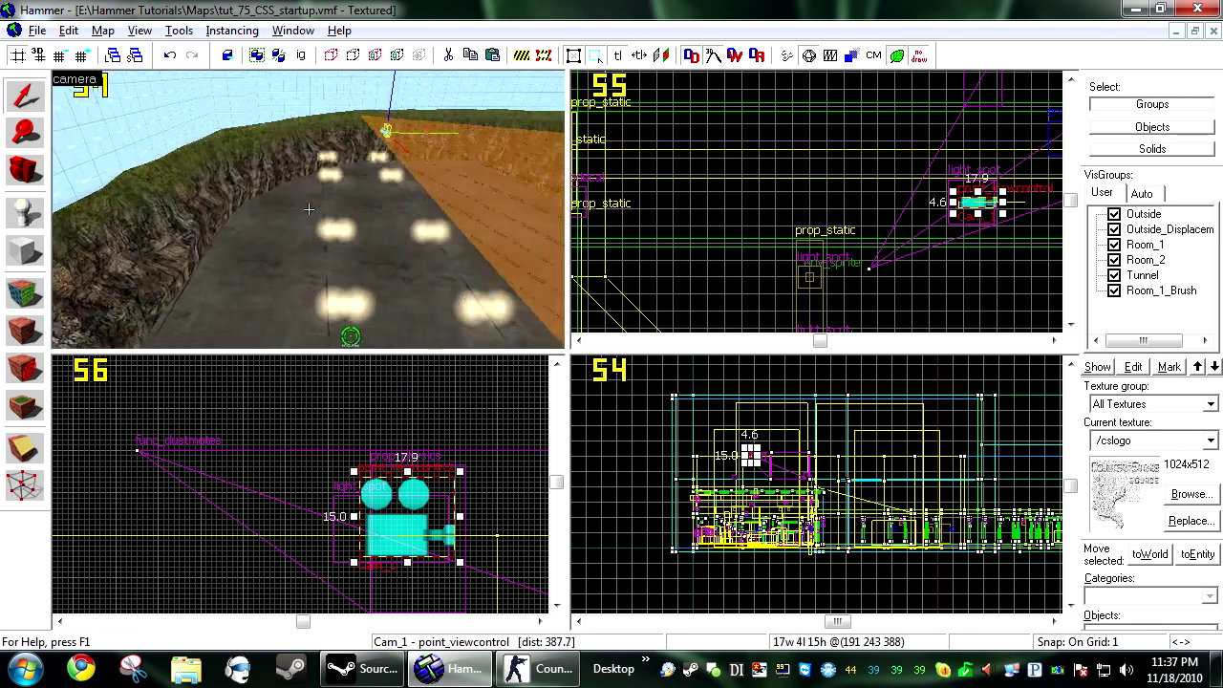
{"action": "key", "text": "z"}
Enlarge the 3D view and relocate Cam_1_target in front of the cartoon waffle billboard, at about 371, 396, 290
{"action": "left_click", "coordinate": [310, 307]}
{"action": "key", "text": "Delete"}
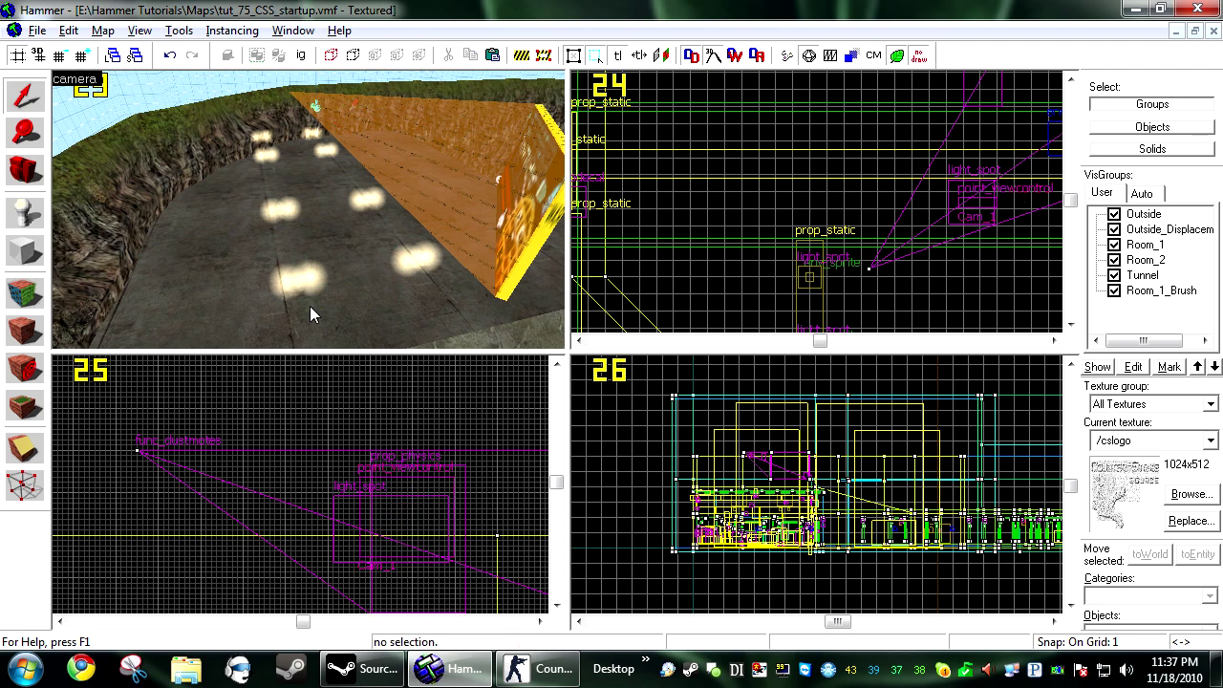
{"action": "key", "text": "z"}
{"action": "key", "text": "w"}
{"action": "key", "text": "w"}
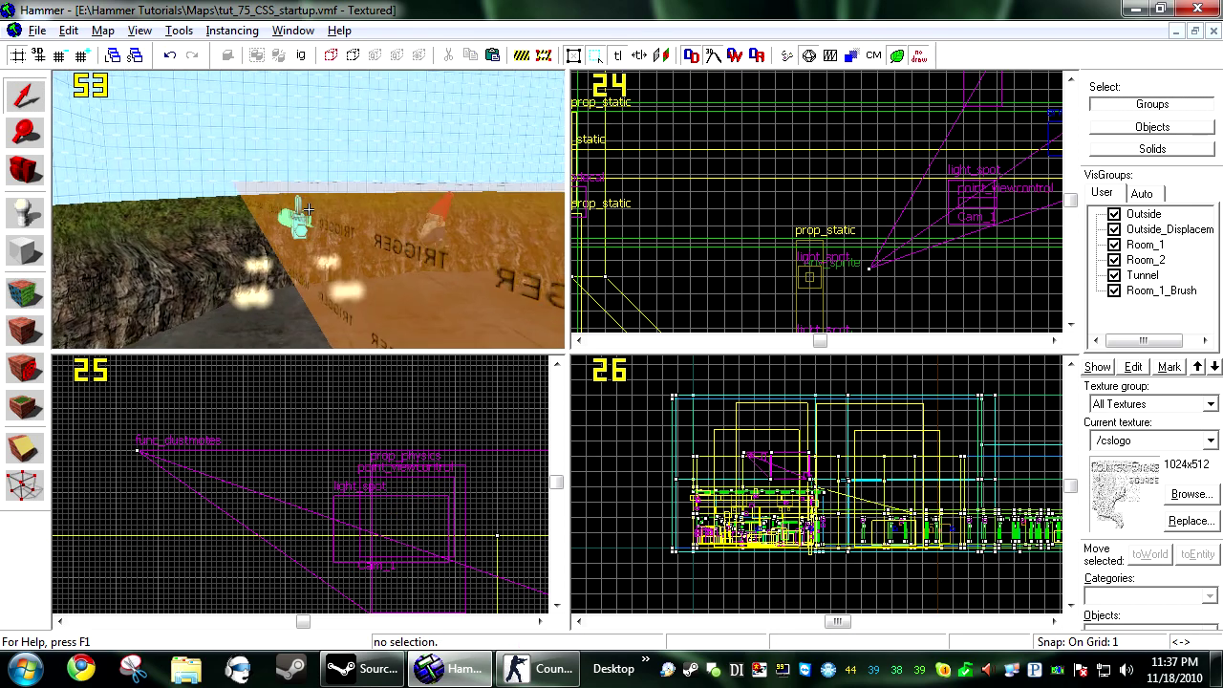
{"action": "key", "text": "z"}
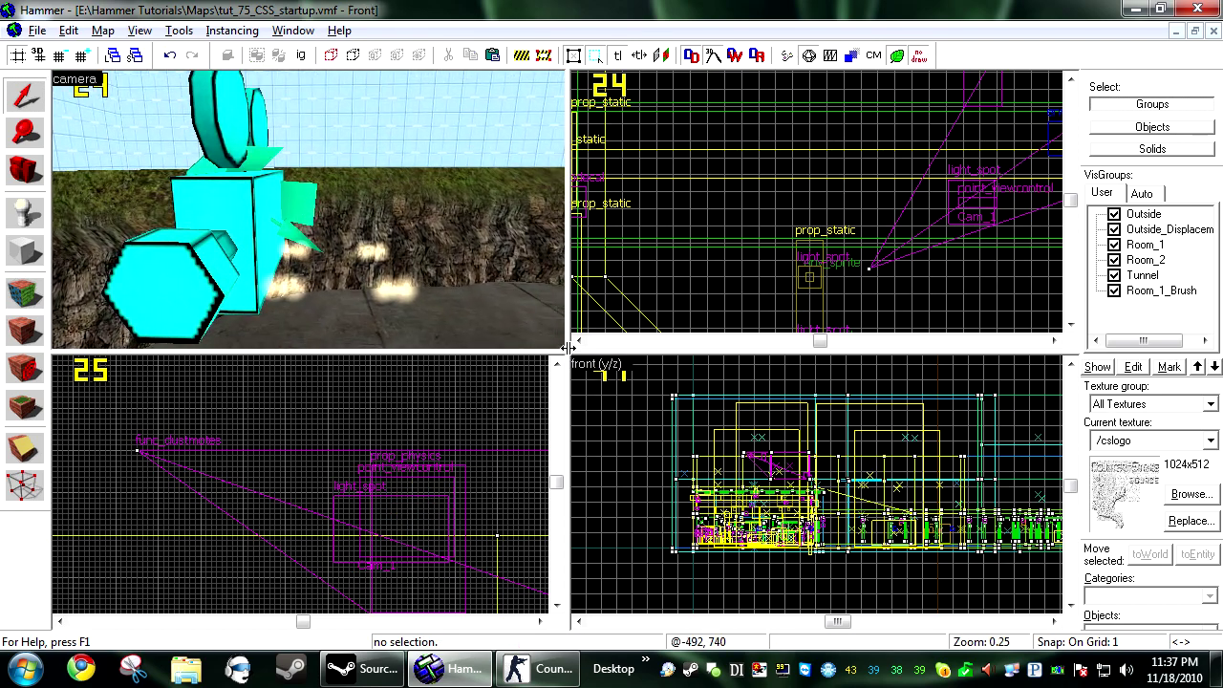
{"action": "left_click_drag", "start_coordinate": [567, 349], "coordinate": [1061, 617]}
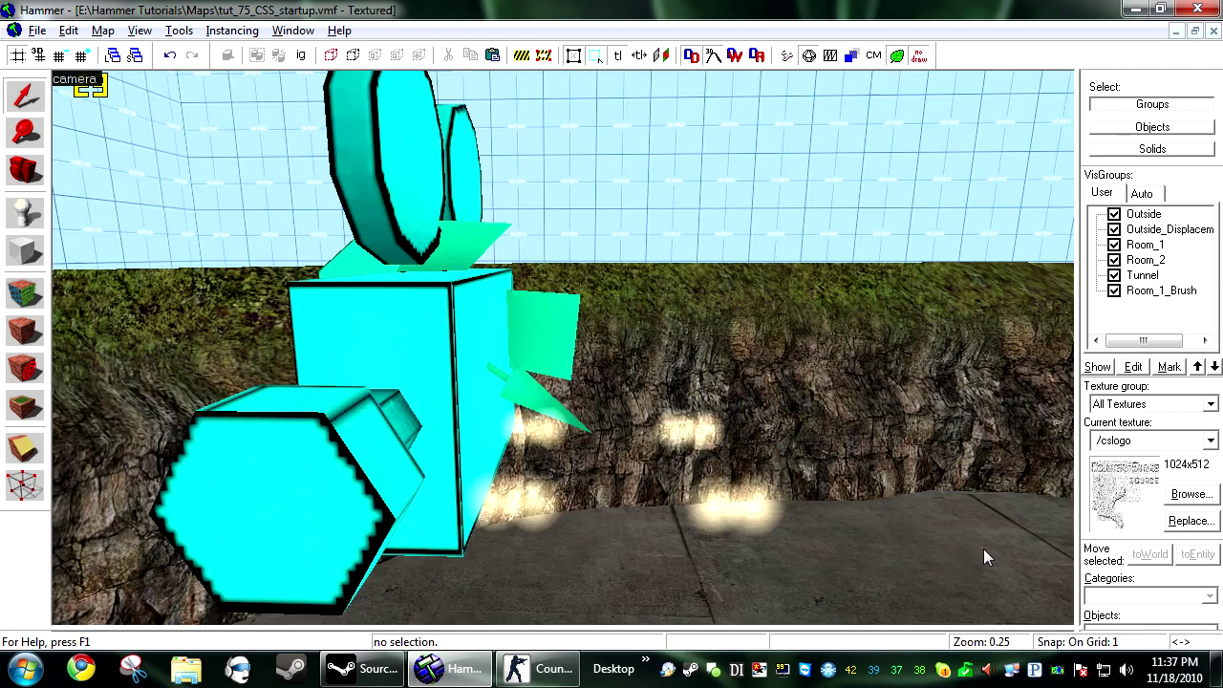
{"action": "key", "text": "z"}
{"action": "key", "text": "w"}
{"action": "key", "text": "s"}
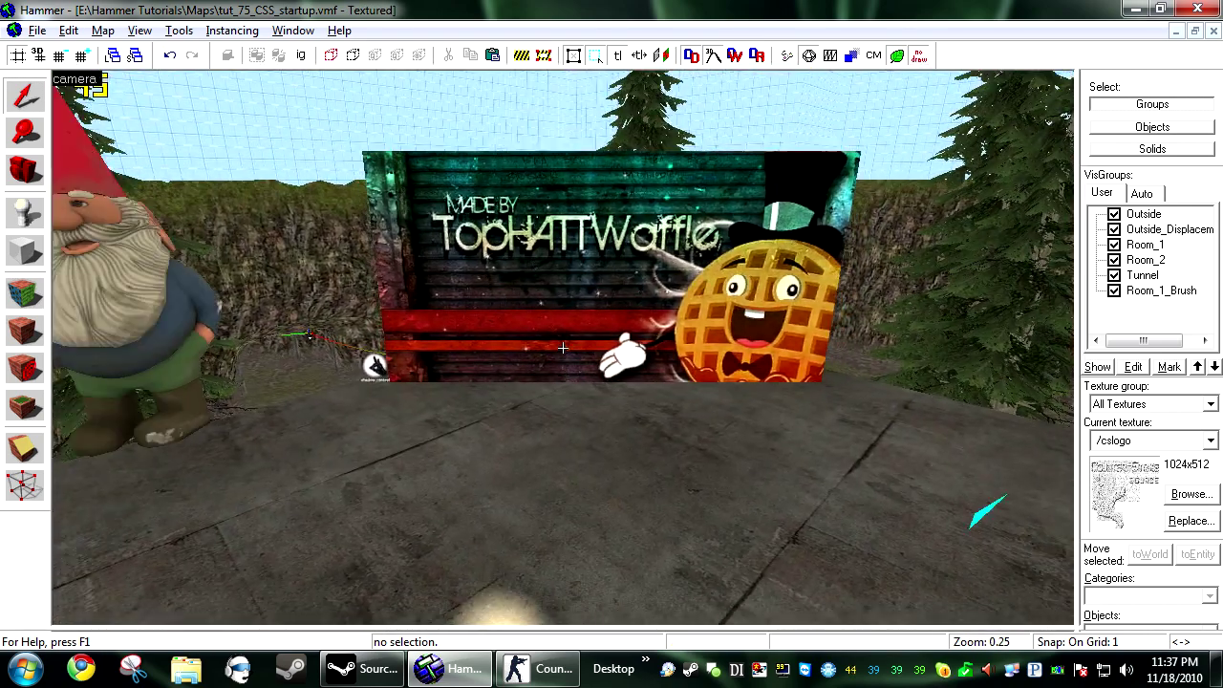
{"action": "left_click", "coordinate": [600, 376]}
{"action": "key", "text": "s"}
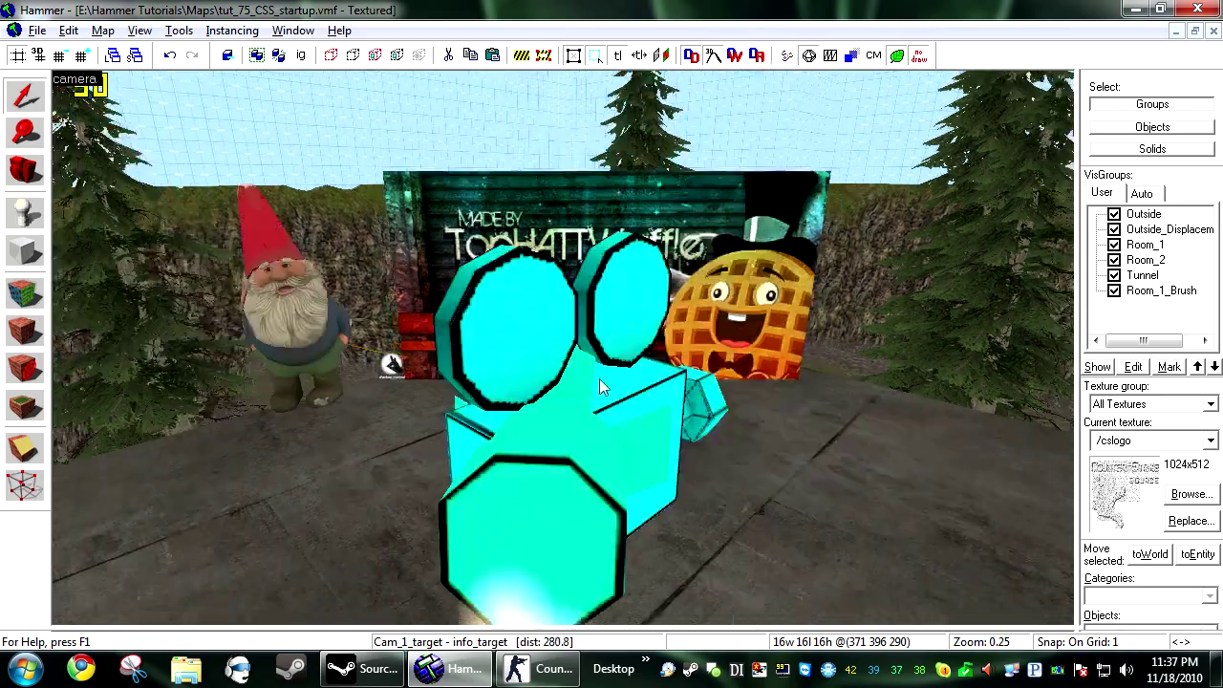
Select Cam_1 together with Cam_1_target in front of the waffle billboard and restore the four-view layout
{"action": "left_click", "coordinate": [599, 379]}
{"action": "key", "text": "w"}
{"action": "key", "text": "w"}
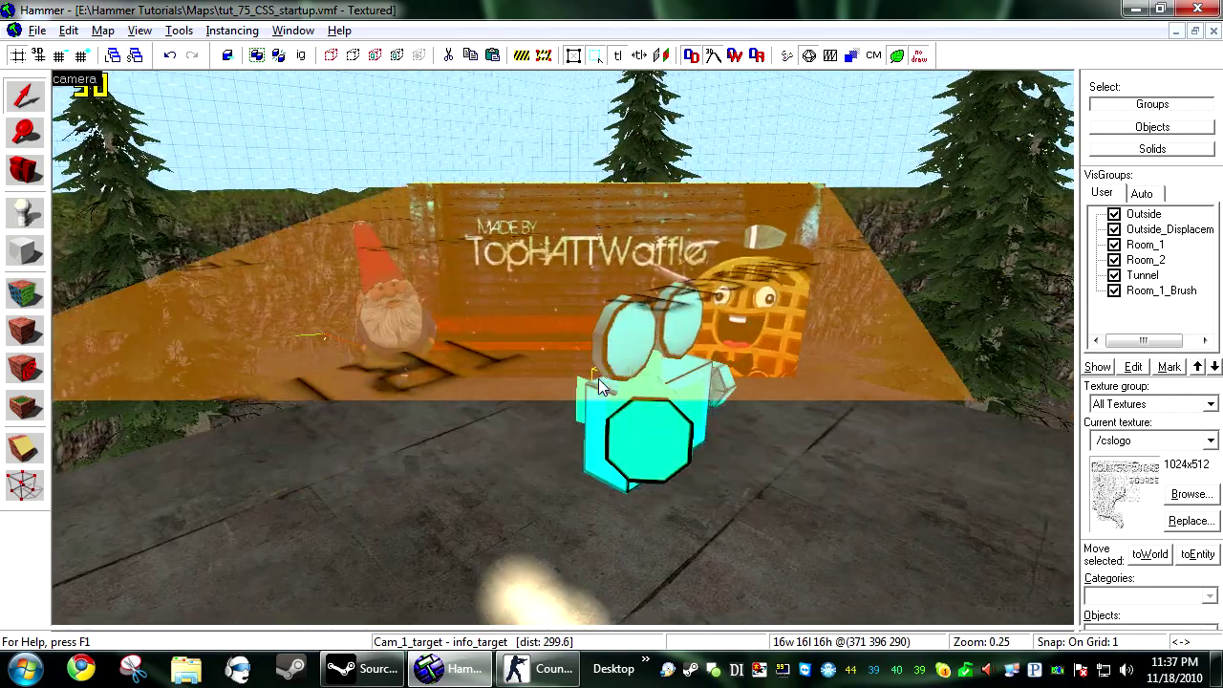
{"action": "key", "text": "z"}
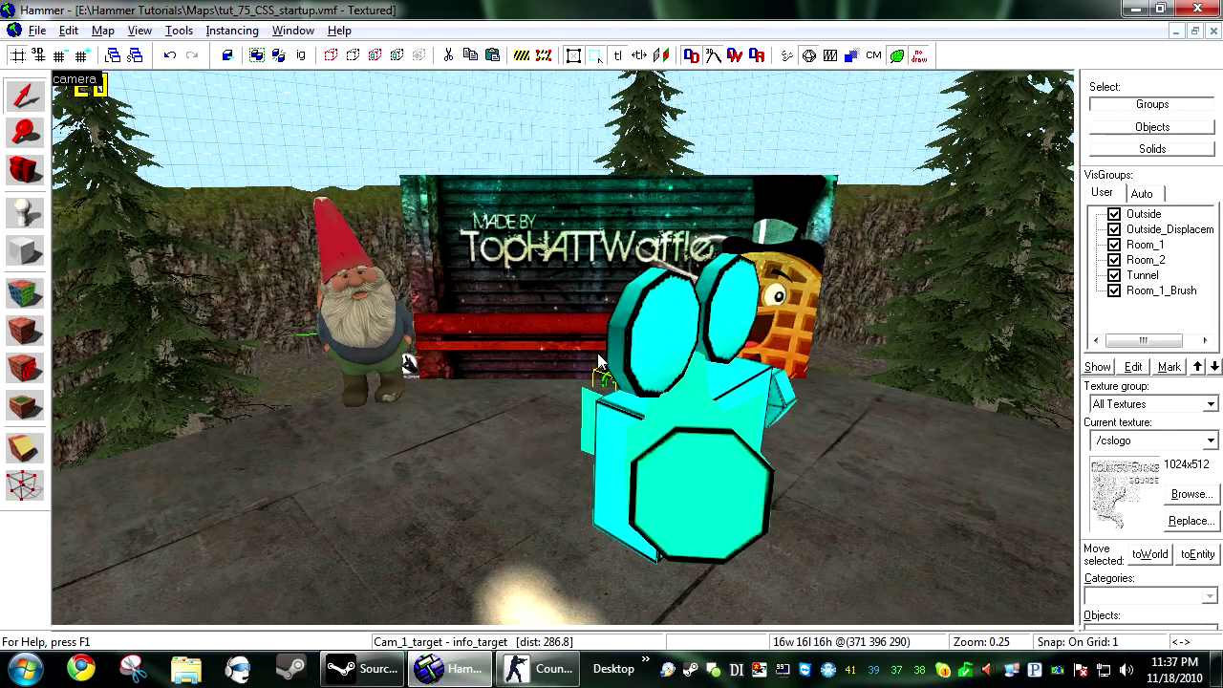
{"action": "left_click", "coordinate": [674, 336], "text": "ctrl"}
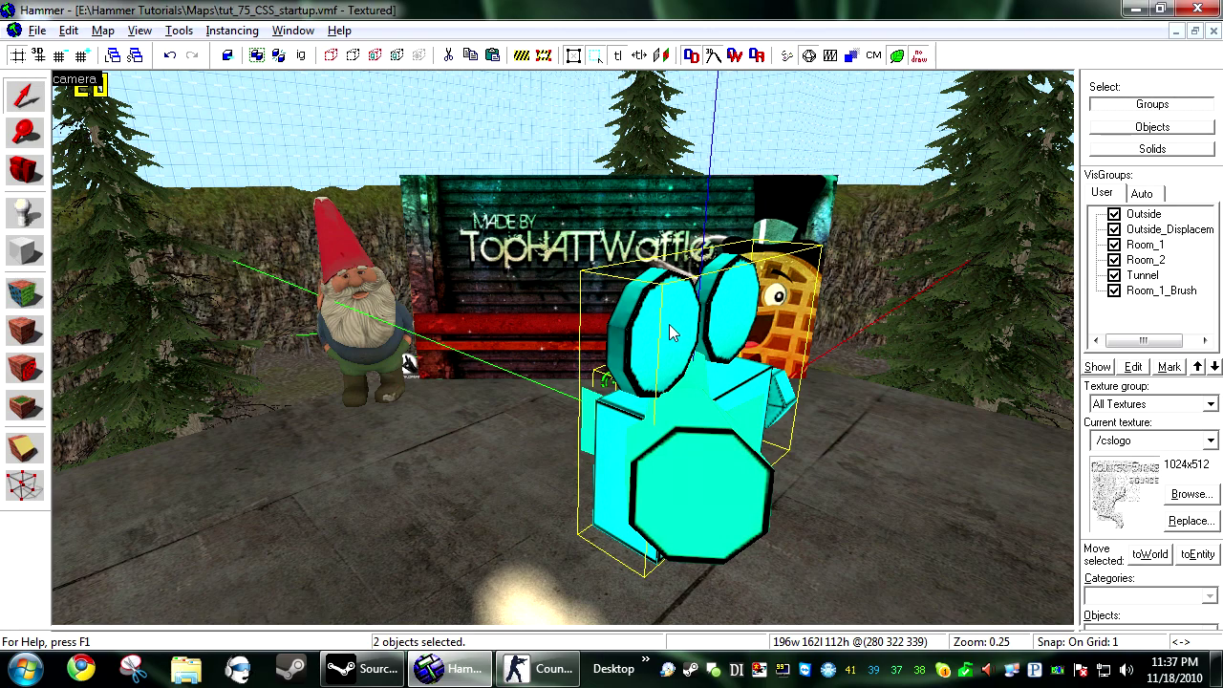
{"action": "key", "text": "z"}
{"action": "key", "text": "d"}
{"action": "key", "text": "z"}
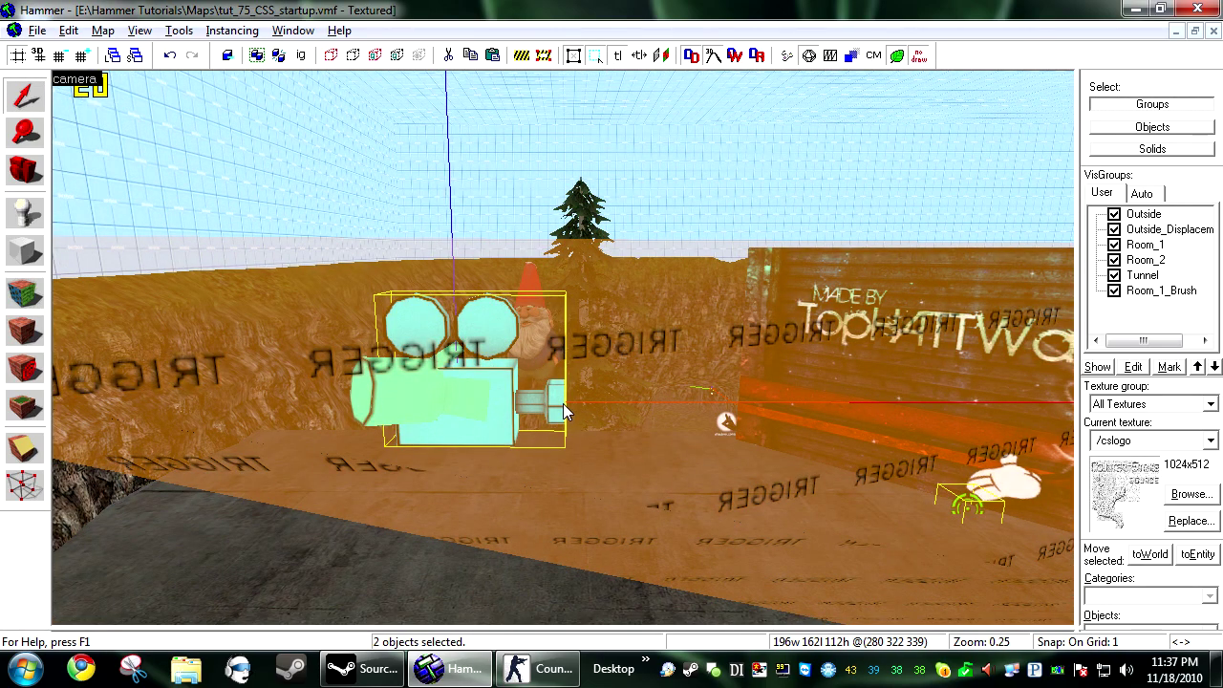
{"action": "key", "text": "shift+z"}
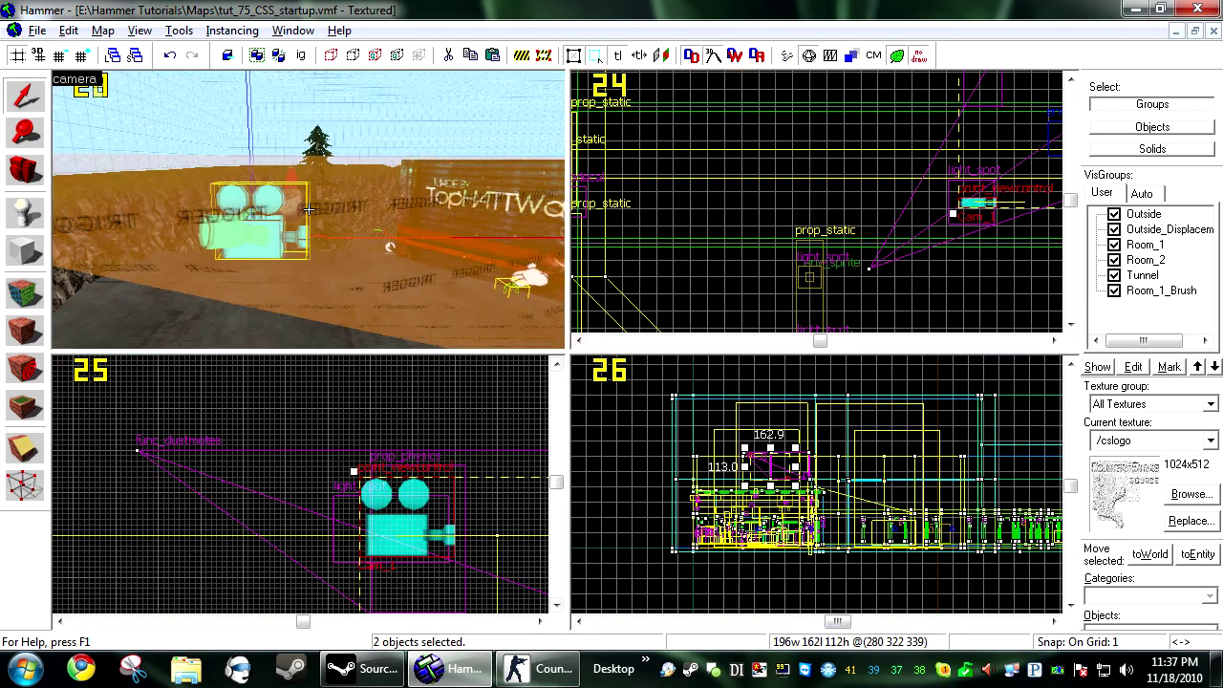
Paste one copy of the camera and target at the center of the original, with unique entity names
{"action": "key", "text": "w"}
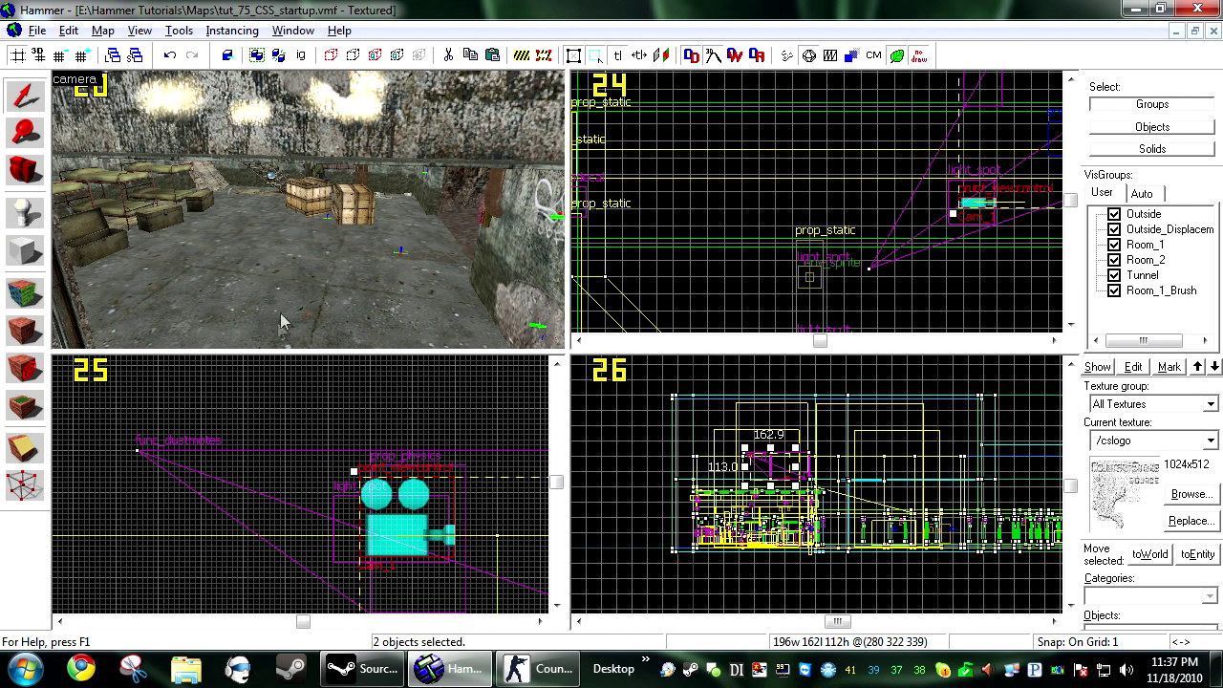
{"action": "key", "text": "ctrl+shift+v"}
{"action": "type", "text": "1"}
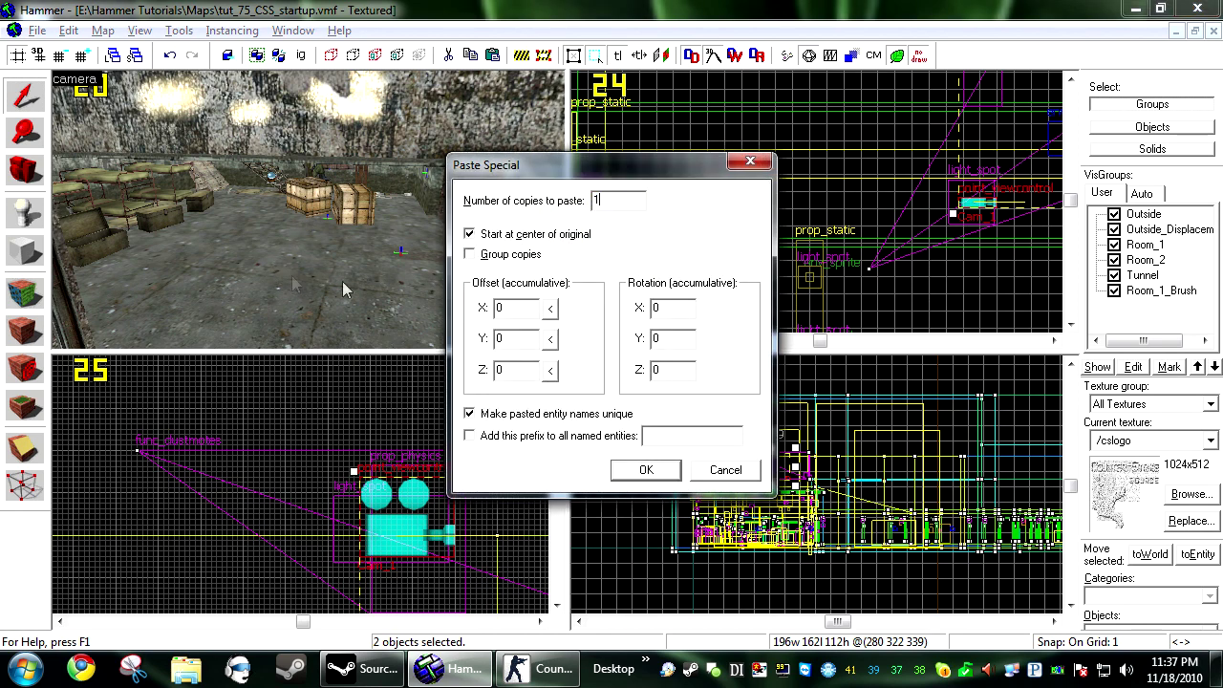
{"action": "left_click", "coordinate": [646, 469]}
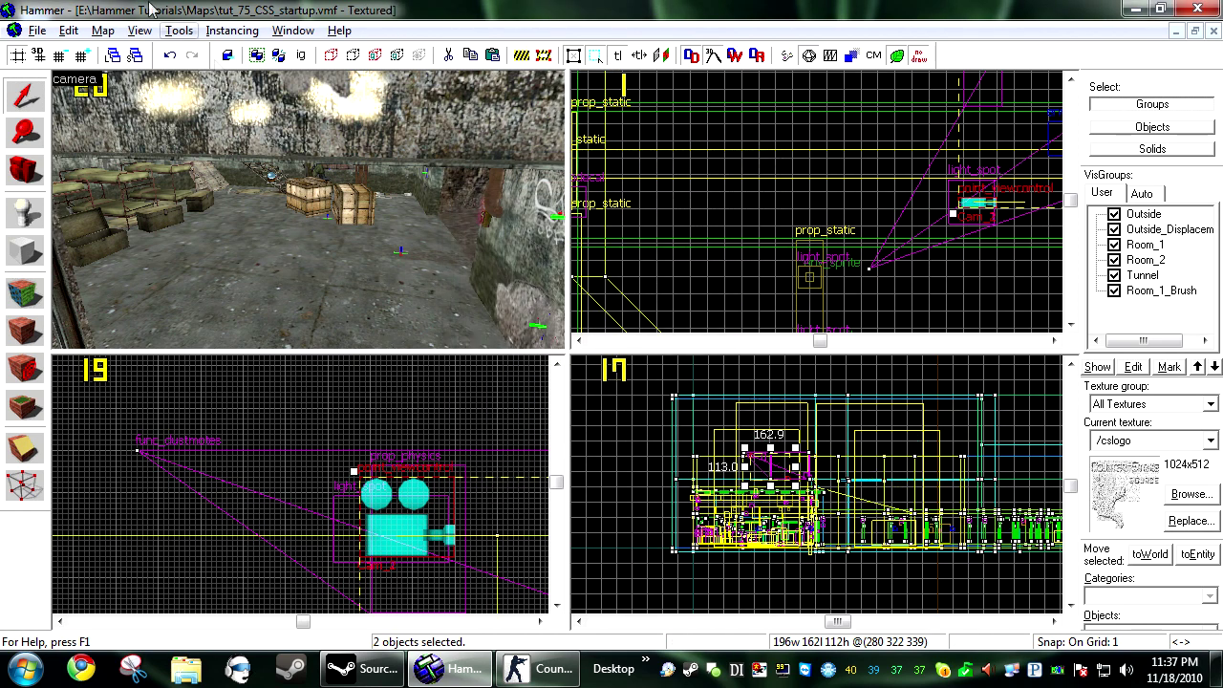
Paste the camera and target pair into the indoor room, centered at about -164, 336, 72
{"action": "left_click", "coordinate": [70, 31]}
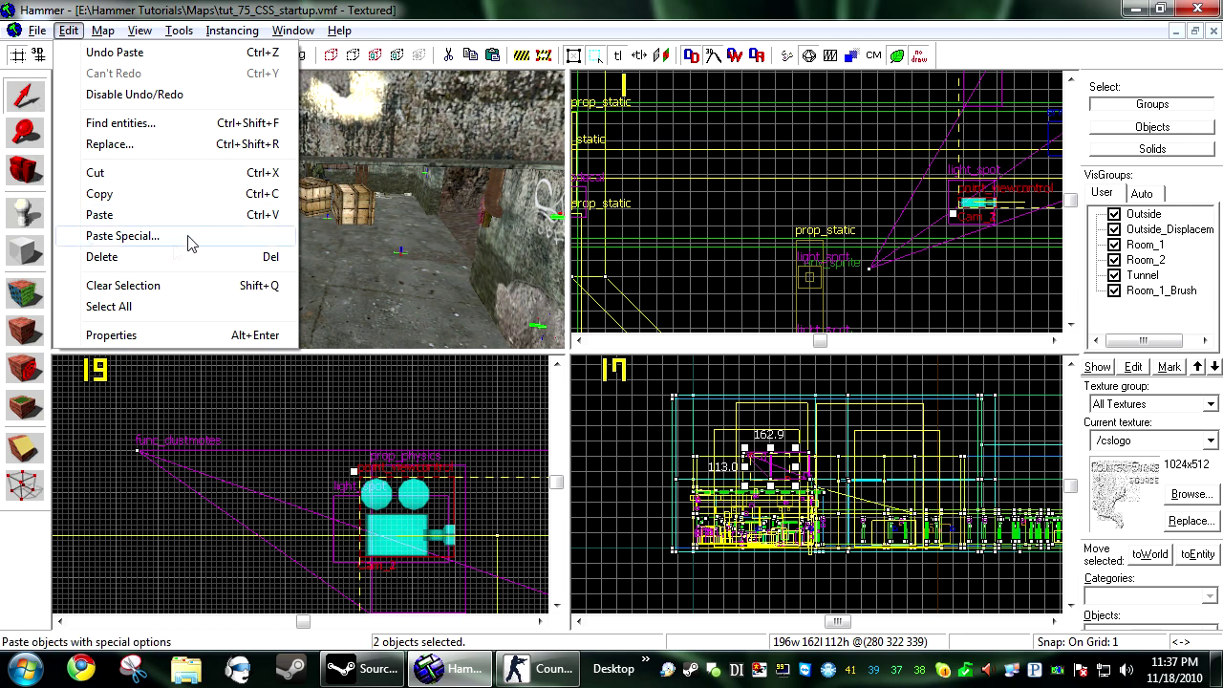
{"action": "left_click", "coordinate": [318, 17]}
{"action": "key", "text": "ctrl+v"}
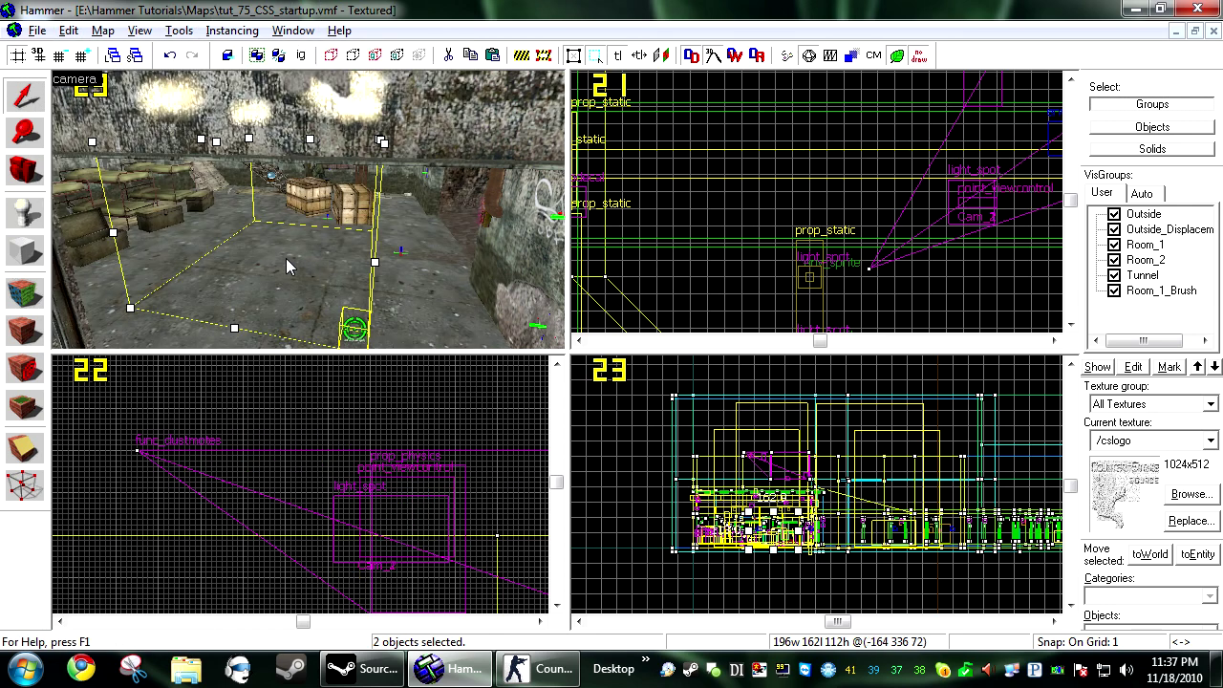
Relocate the room's Cam_1 alone to the floor, at about -475, 94, 24
{"action": "key", "text": "z"}
{"action": "left_click", "coordinate": [237, 128]}
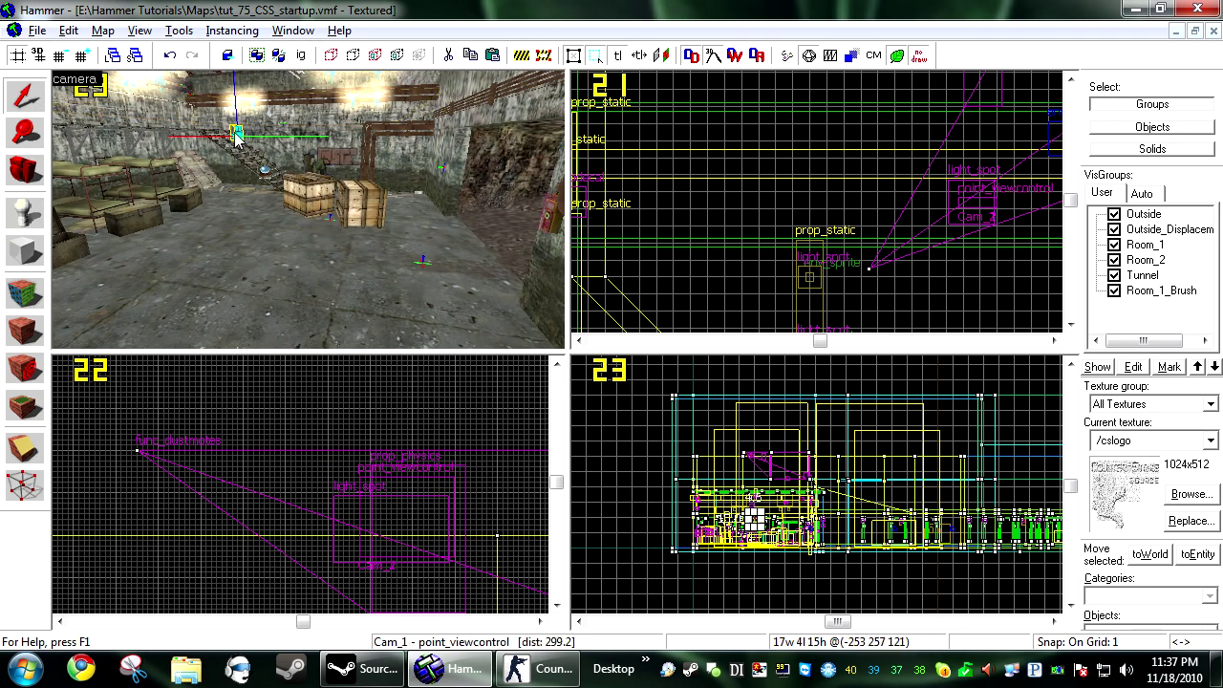
{"action": "key", "text": "Delete"}
{"action": "key", "text": "z"}
{"action": "key", "text": "w"}
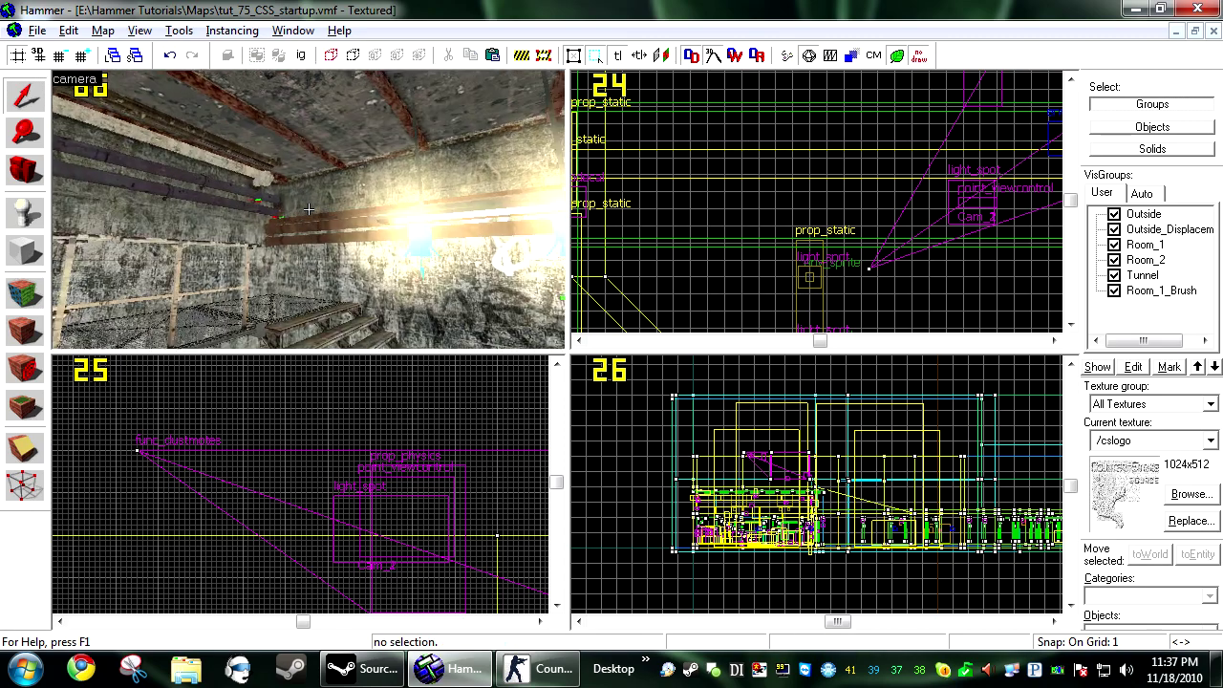
{"action": "key", "text": "z"}
{"action": "key", "text": "z"}
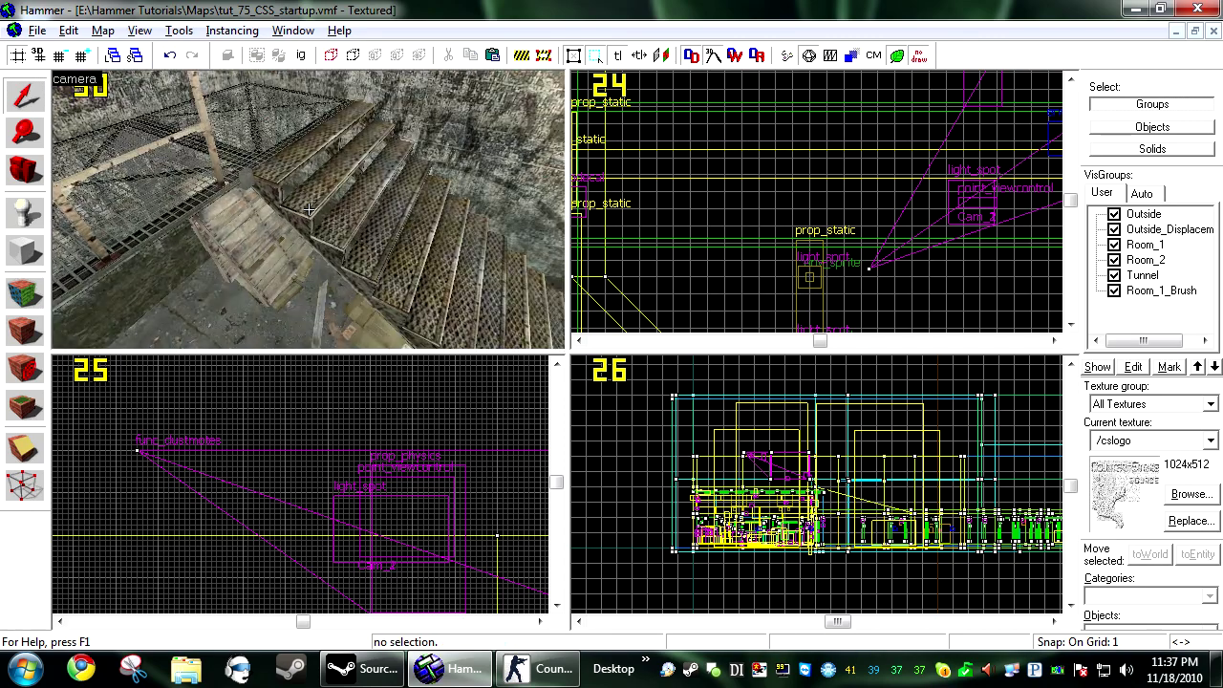
{"action": "key", "text": "s"}
{"action": "key", "text": "z"}
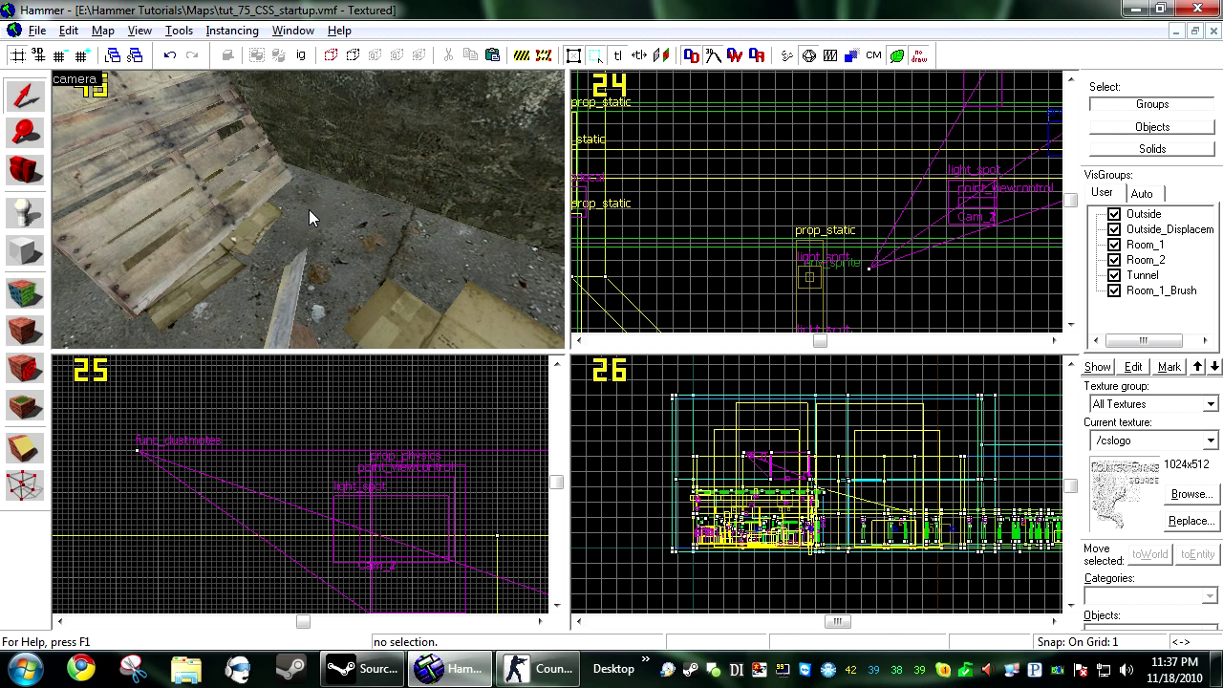
{"action": "key", "text": "s"}
{"action": "key", "text": "z"}
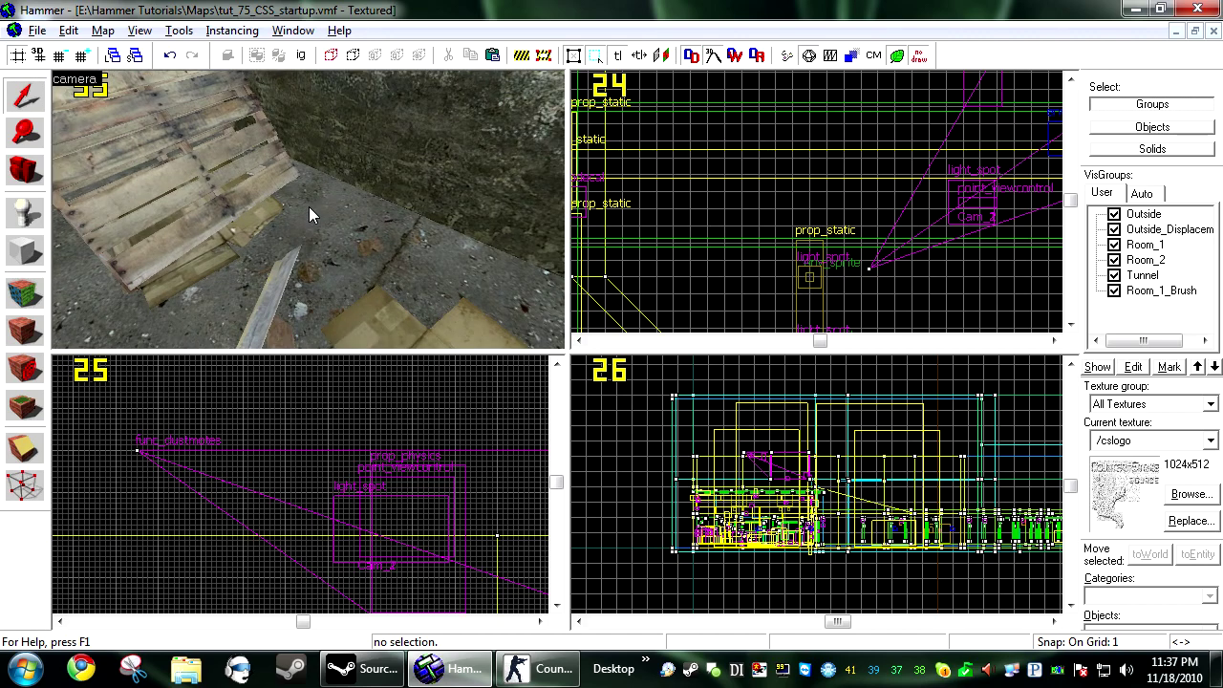
{"action": "left_click", "coordinate": [309, 210]}
{"action": "key", "text": "s"}
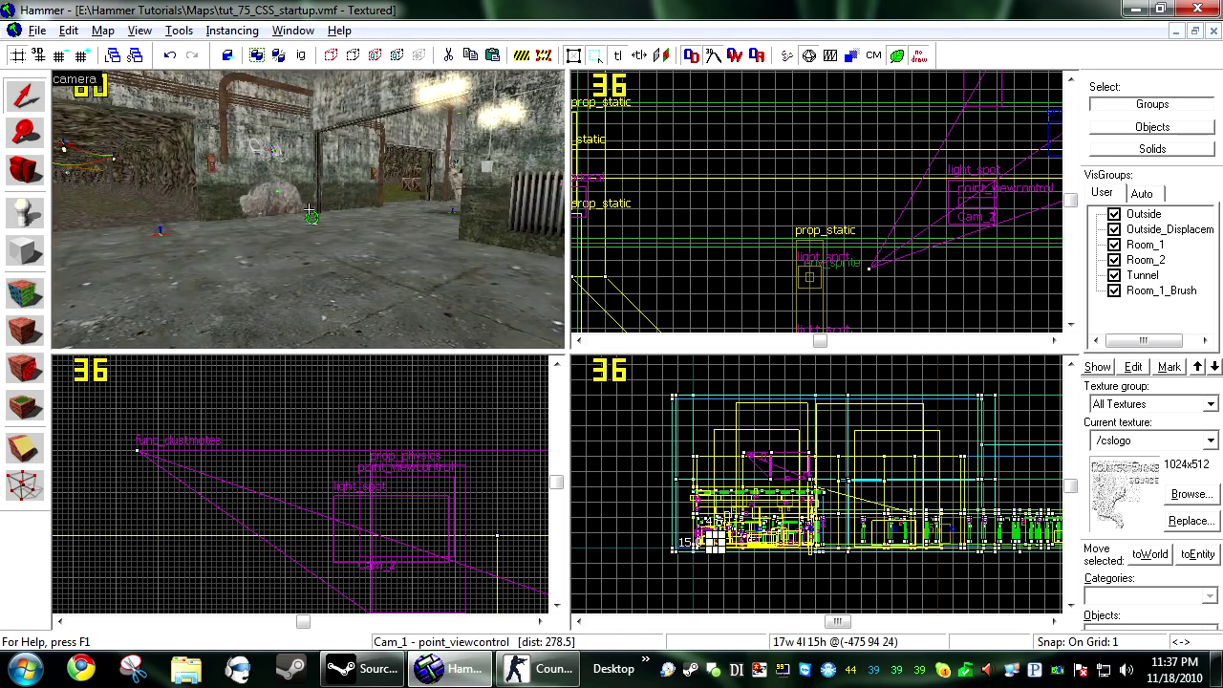
Relocate the room's Cam_1 to the upper corner below the ceiling, at about -19, 494, 234
{"action": "key", "text": "z"}
{"action": "left_click", "coordinate": [308, 212]}
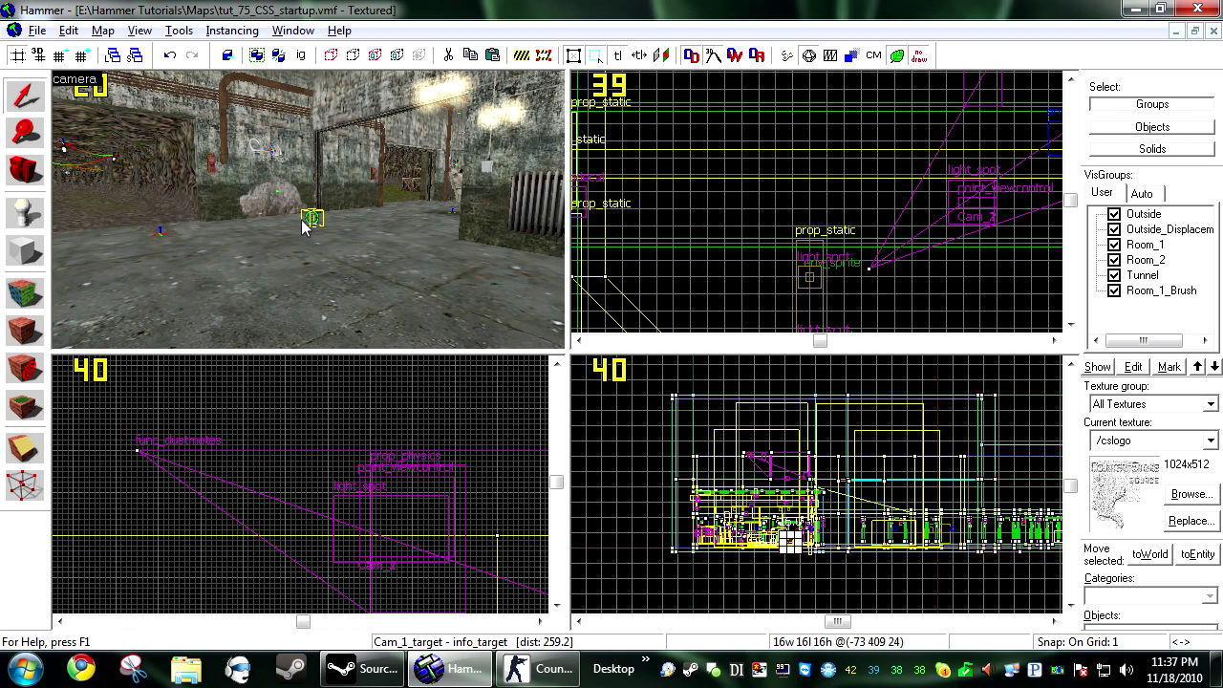
{"action": "key", "text": "z"}
{"action": "key", "text": "z"}
{"action": "left_click", "coordinate": [96, 194]}
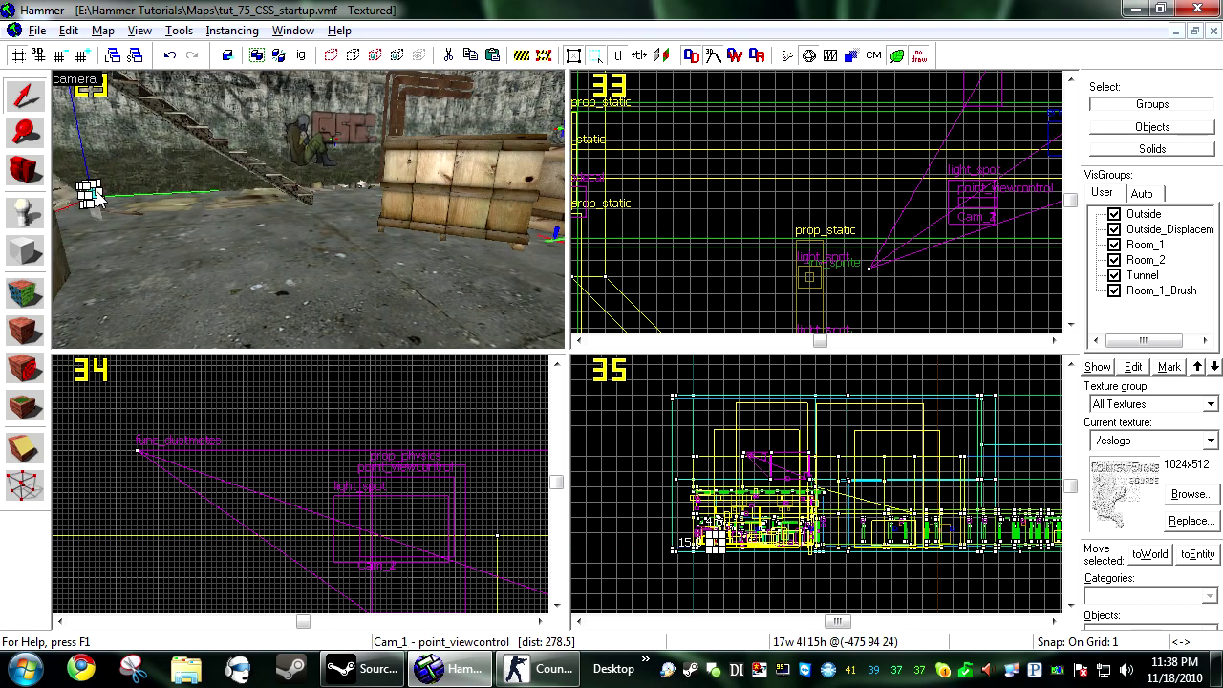
{"action": "key", "text": "w"}
{"action": "key", "text": "z"}
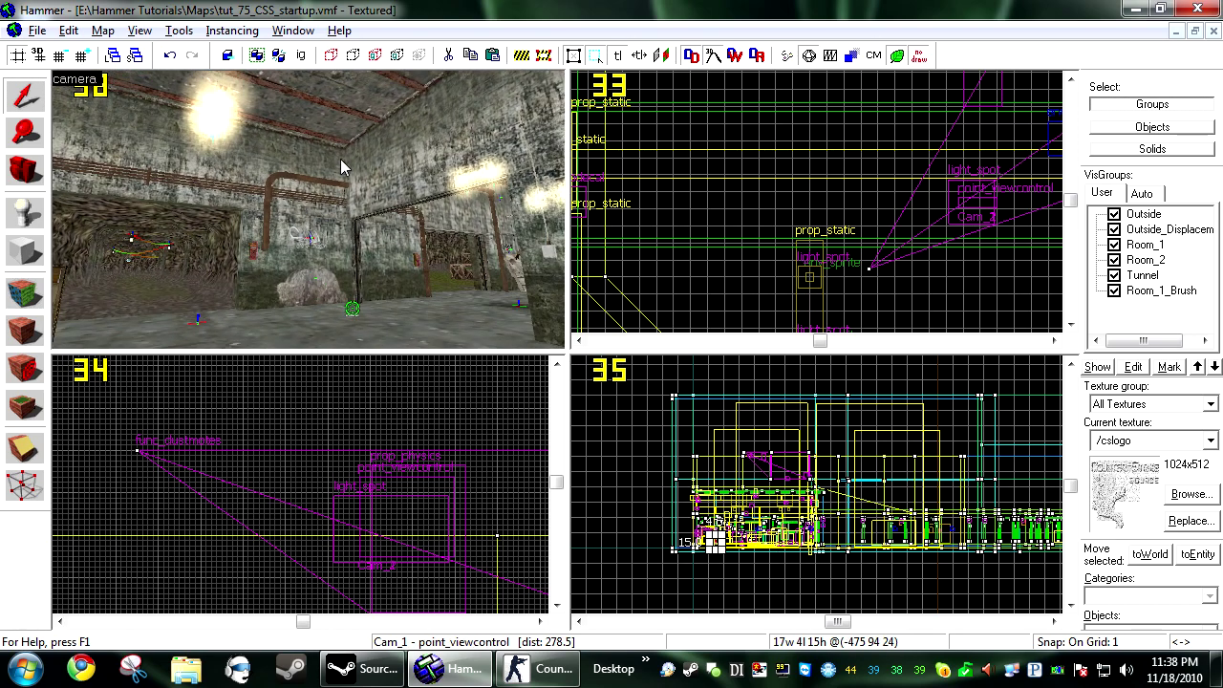
{"action": "key", "text": "Escape"}
{"action": "left_click", "coordinate": [343, 149]}
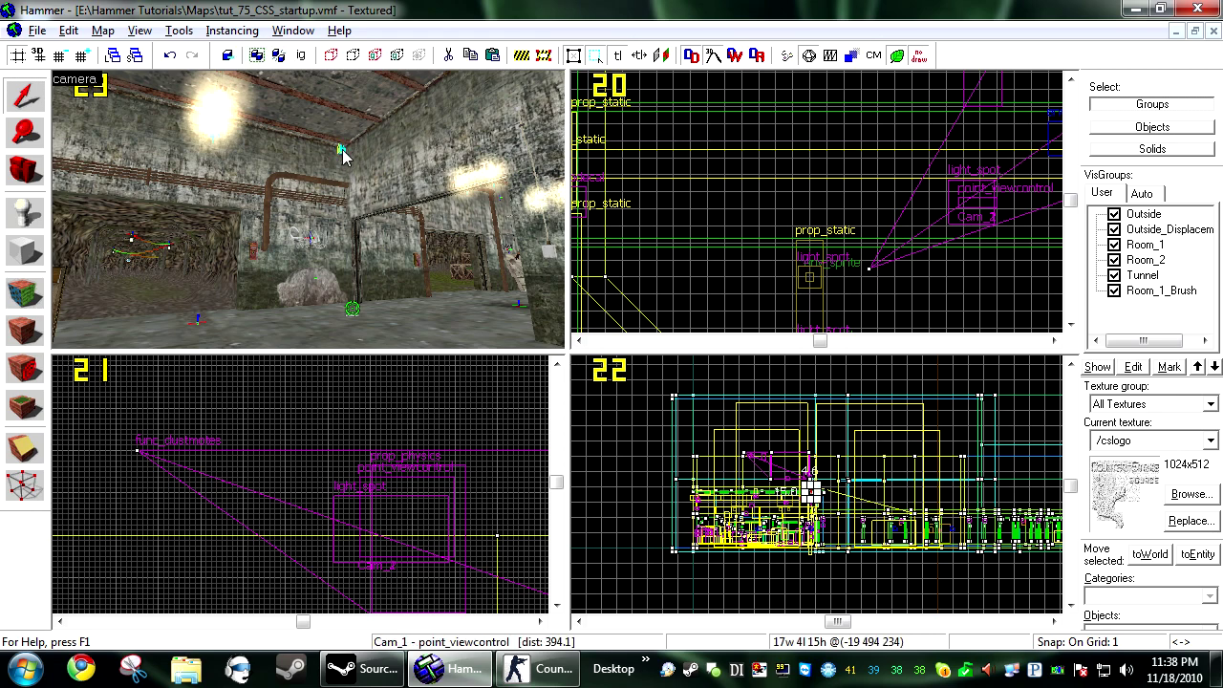
Relocate the room's Cam_1_target to the floor across the room, at about -445, 129, 24
{"action": "left_click", "coordinate": [351, 311]}
{"action": "key", "text": "Escape"}
{"action": "key", "text": "z"}
{"action": "key", "text": "w"}
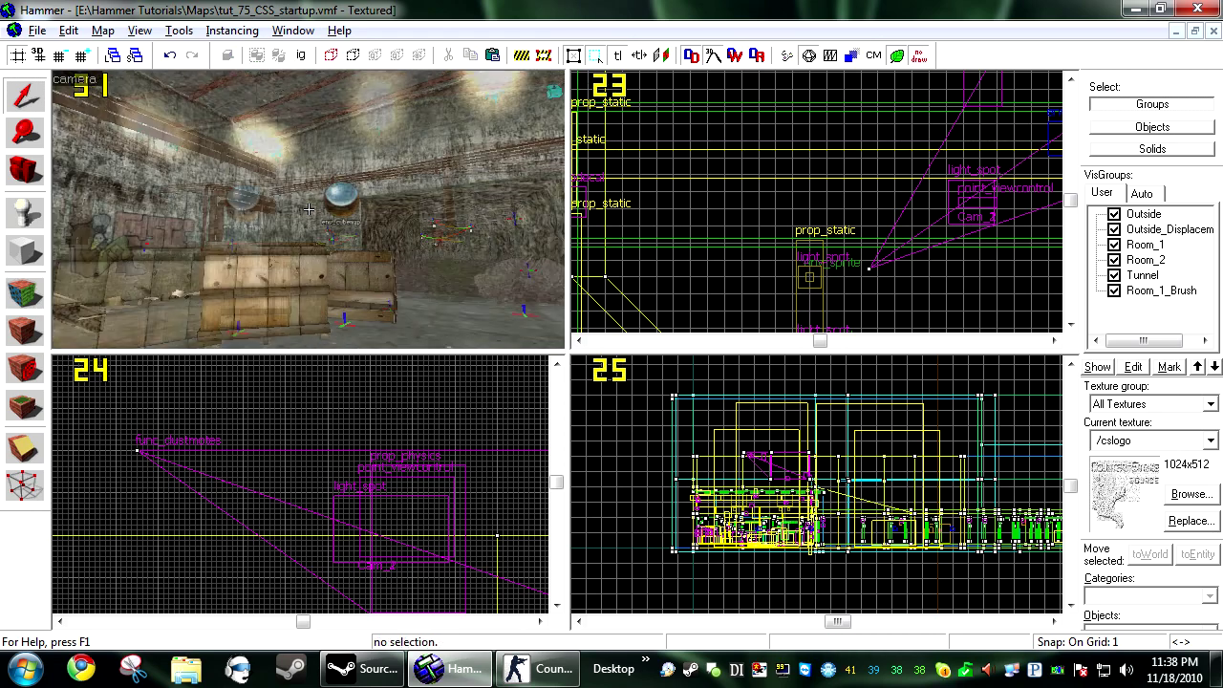
{"action": "key", "text": "z"}
{"action": "left_click", "coordinate": [295, 233]}
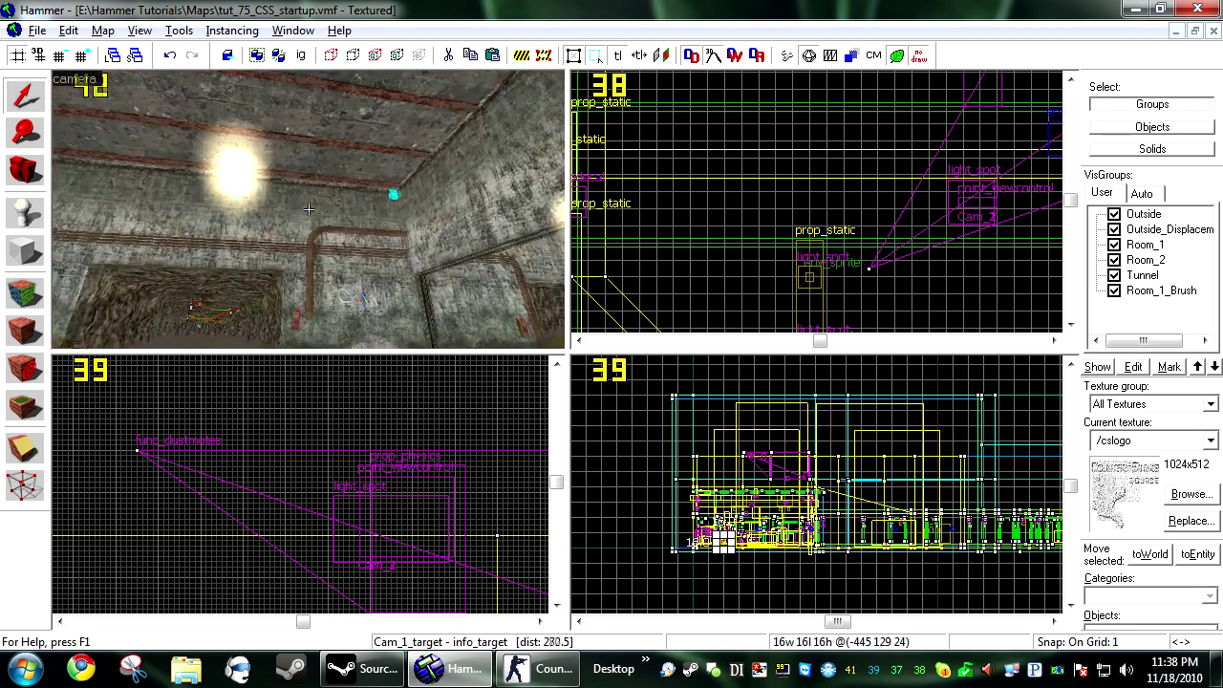
Center the 2D views on the room's Cam_1 and move it down and off the wall to about -38, 476, 221
{"action": "left_click", "coordinate": [450, 228]}
{"action": "key", "text": "ctrl+e"}
{"action": "scroll", "coordinate": [814, 473], "scroll_direction": "up", "scroll_amount": 13}
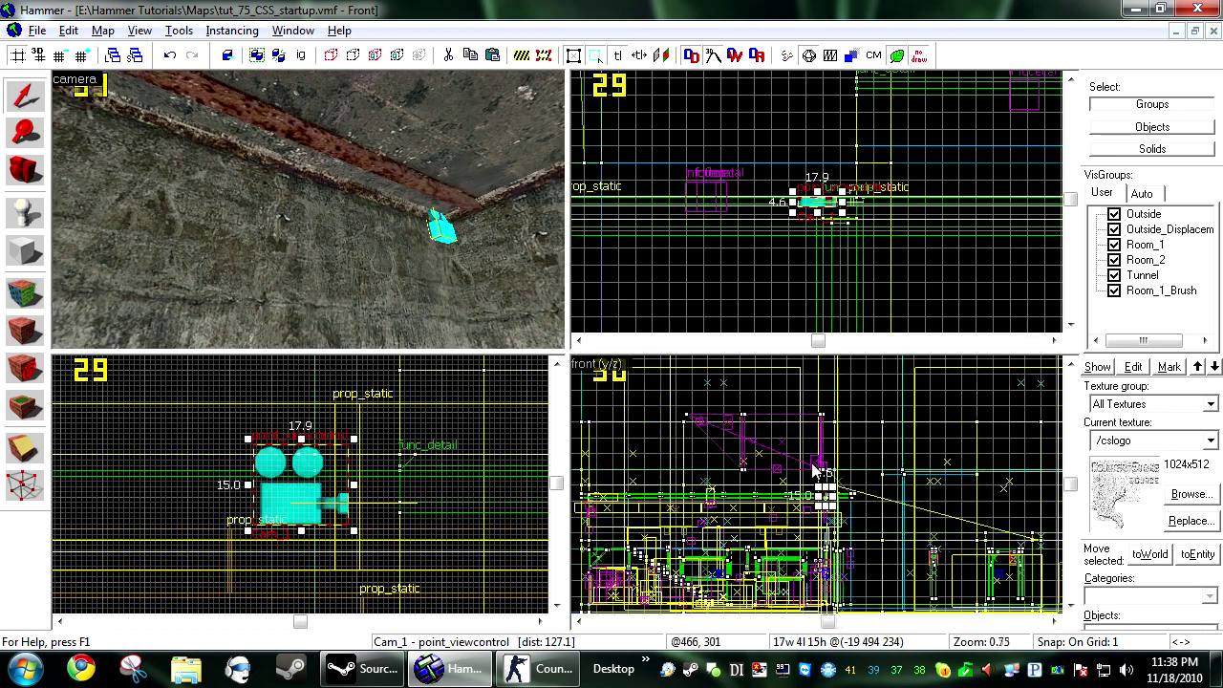
{"action": "left_click_drag", "start_coordinate": [838, 521], "coordinate": [828, 562]}
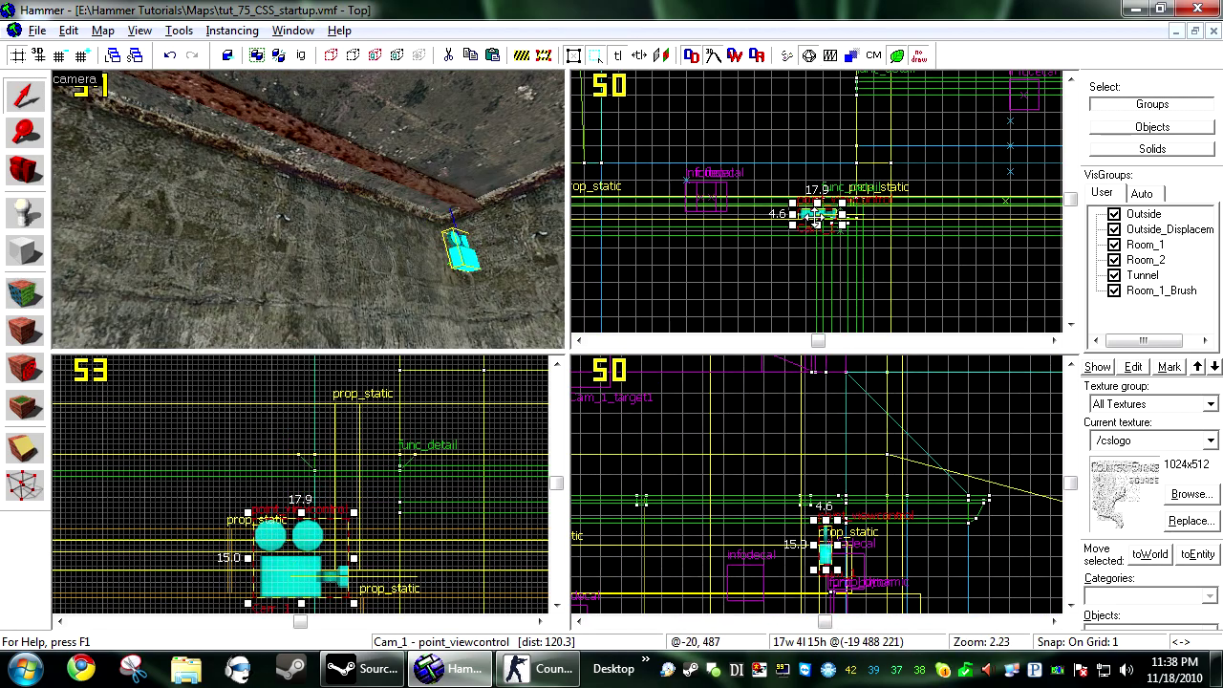
{"action": "left_click_drag", "start_coordinate": [815, 217], "coordinate": [775, 244]}
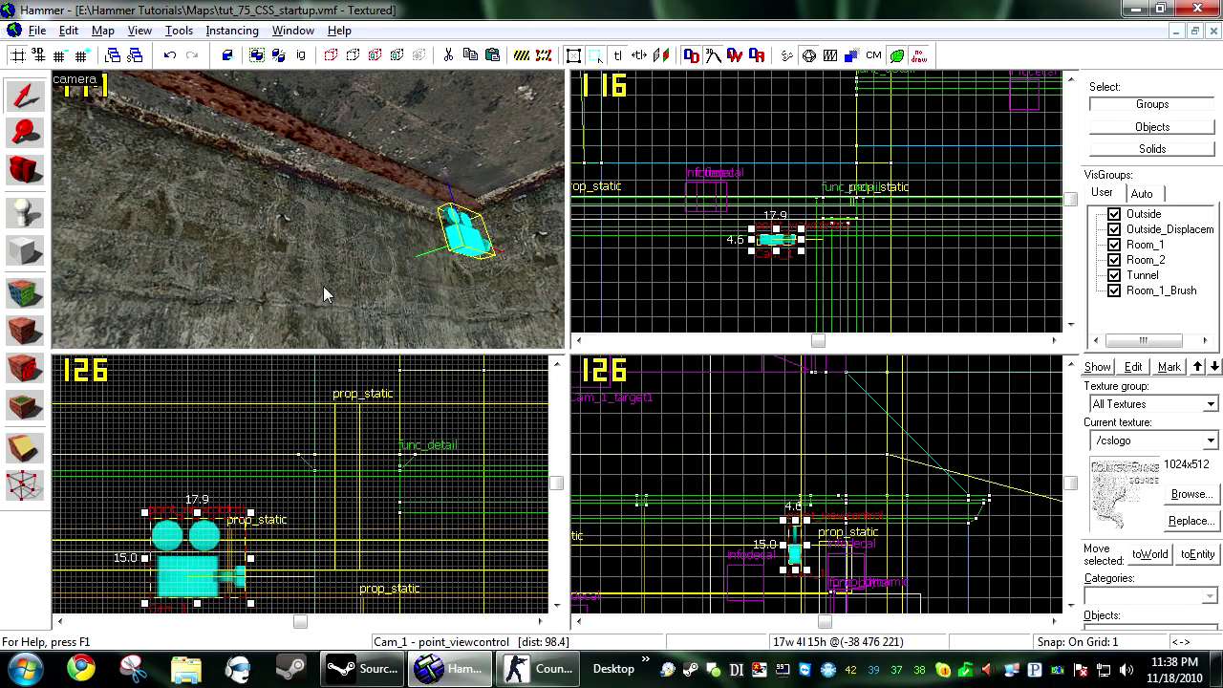
Paste a uniquely named copy of the camera target and relocate it to the grass outdoors, at about 343, 688, 24
{"action": "key", "text": "z"}
{"action": "key", "text": "s"}
{"action": "key", "text": "w"}
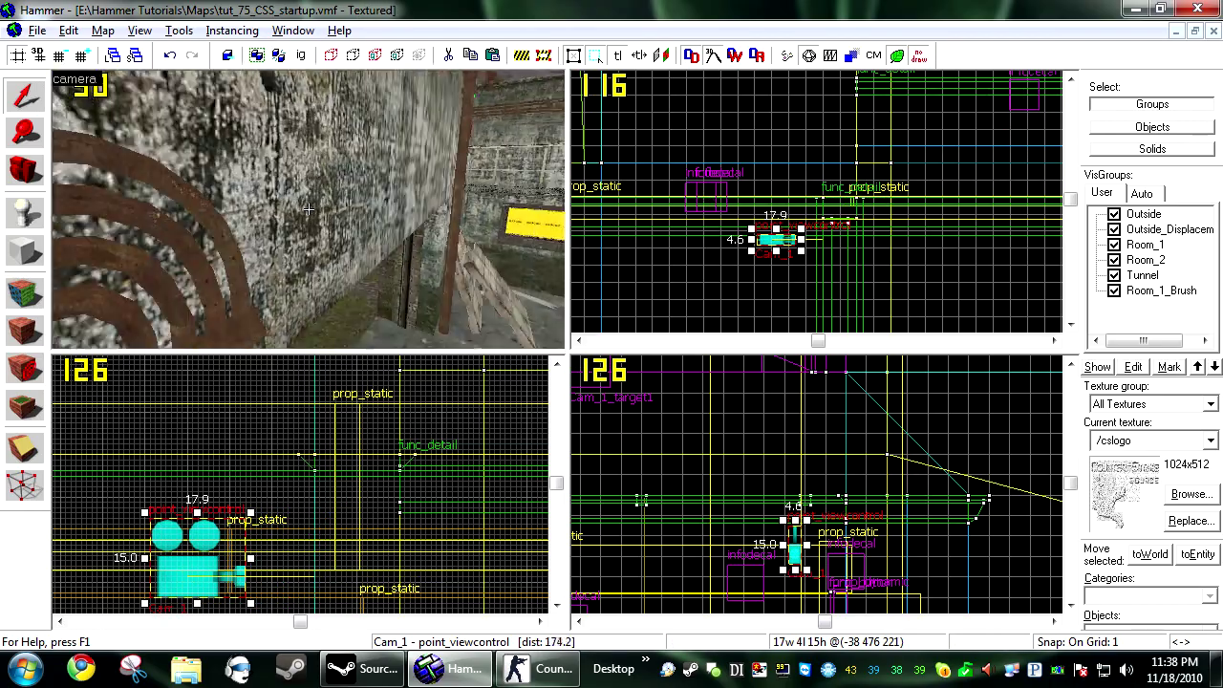
{"action": "key", "text": "w"}
{"action": "key", "text": "z"}
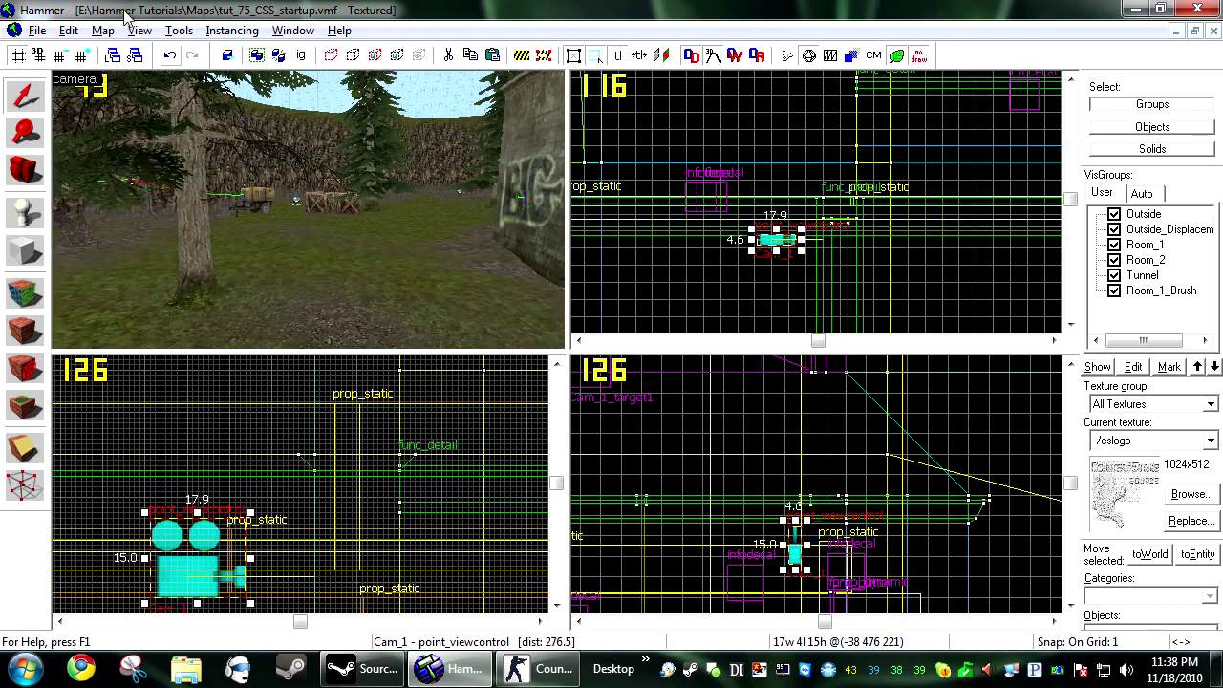
{"action": "key", "text": "ctrl+shift+v"}
{"action": "left_click", "coordinate": [658, 473]}
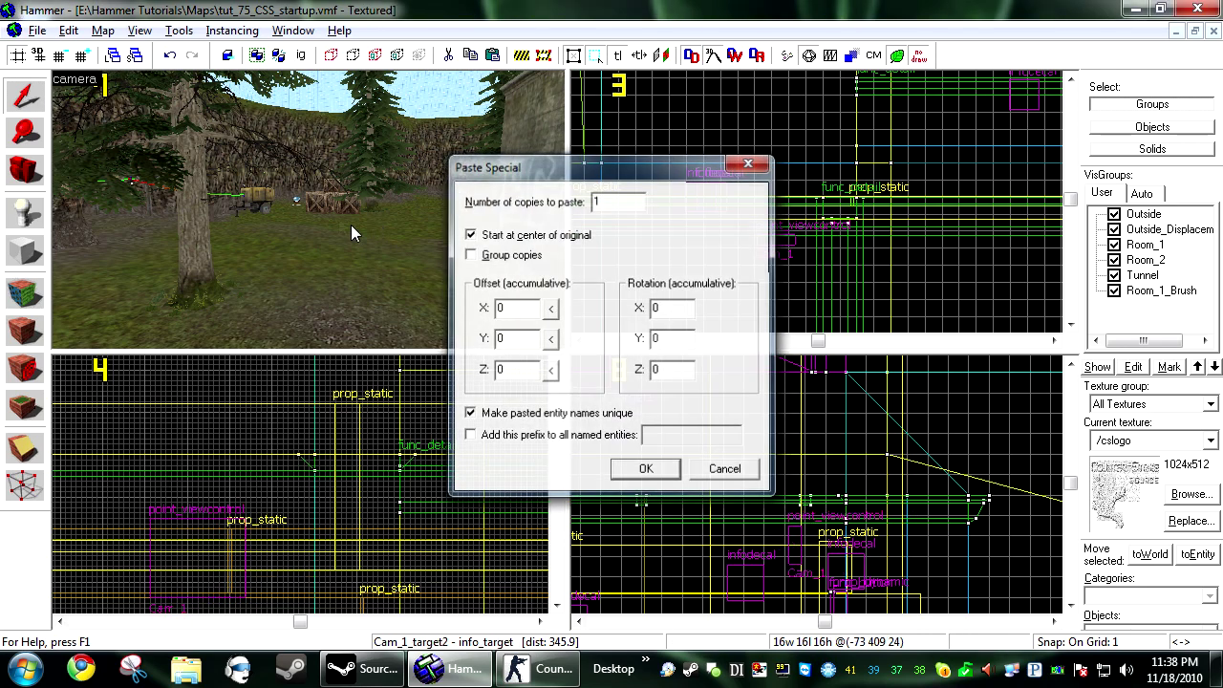
{"action": "key", "text": "Delete"}
{"action": "key", "text": "ctrl+v"}
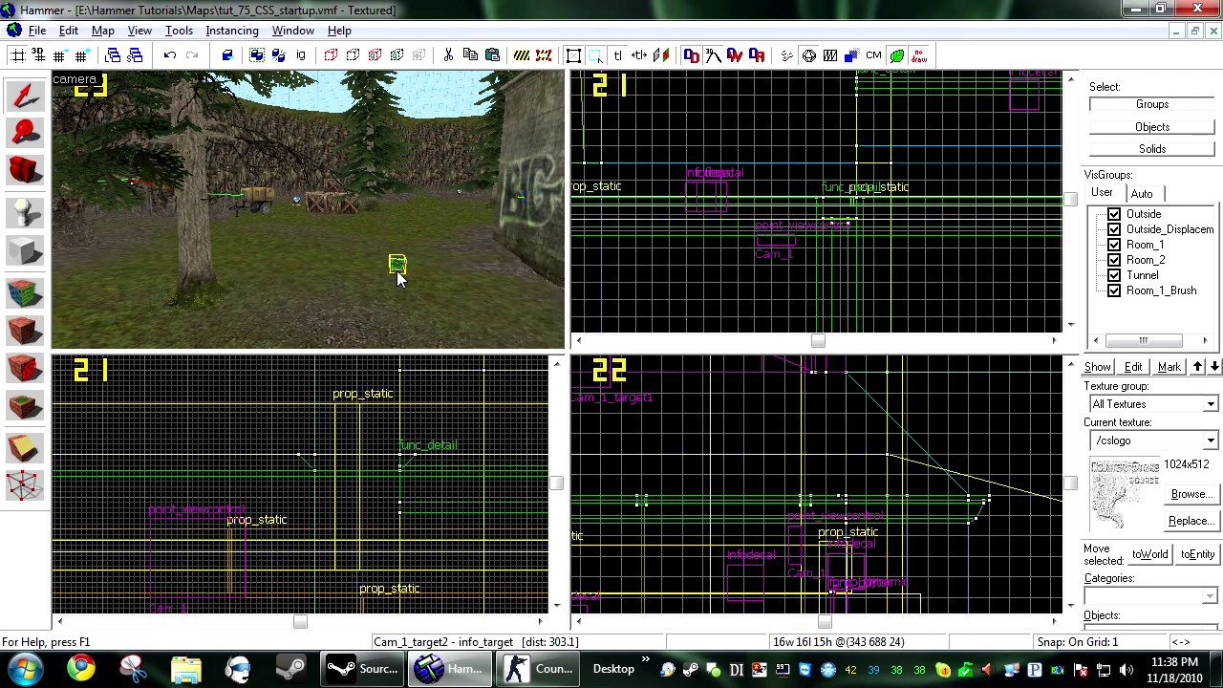
Center the 2D views on the outdoor target copy and delete it
{"action": "key", "text": "z"}
{"action": "key", "text": "s"}
{"action": "key", "text": "z"}
{"action": "key", "text": "ctrl+e"}
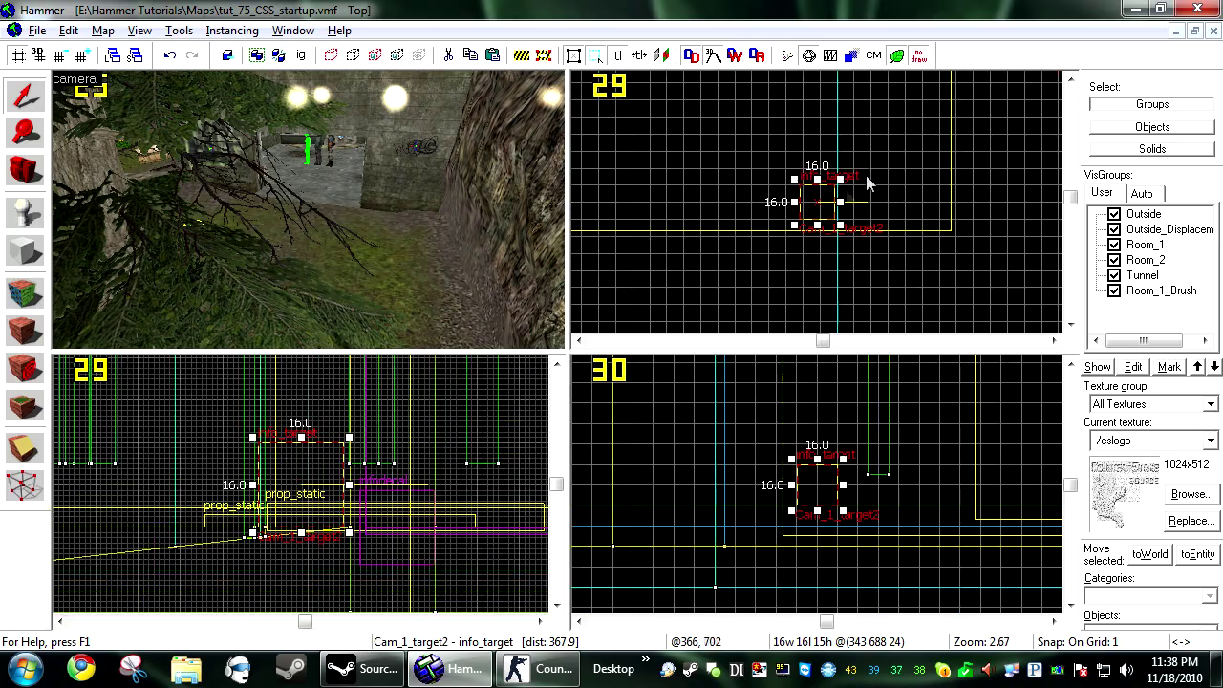
{"action": "key", "text": "Delete"}
Select the original Cam_1_target at the waffle billboard together with its camera
{"action": "key", "text": "z"}
{"action": "key", "text": "w"}
{"action": "key", "text": "w"}
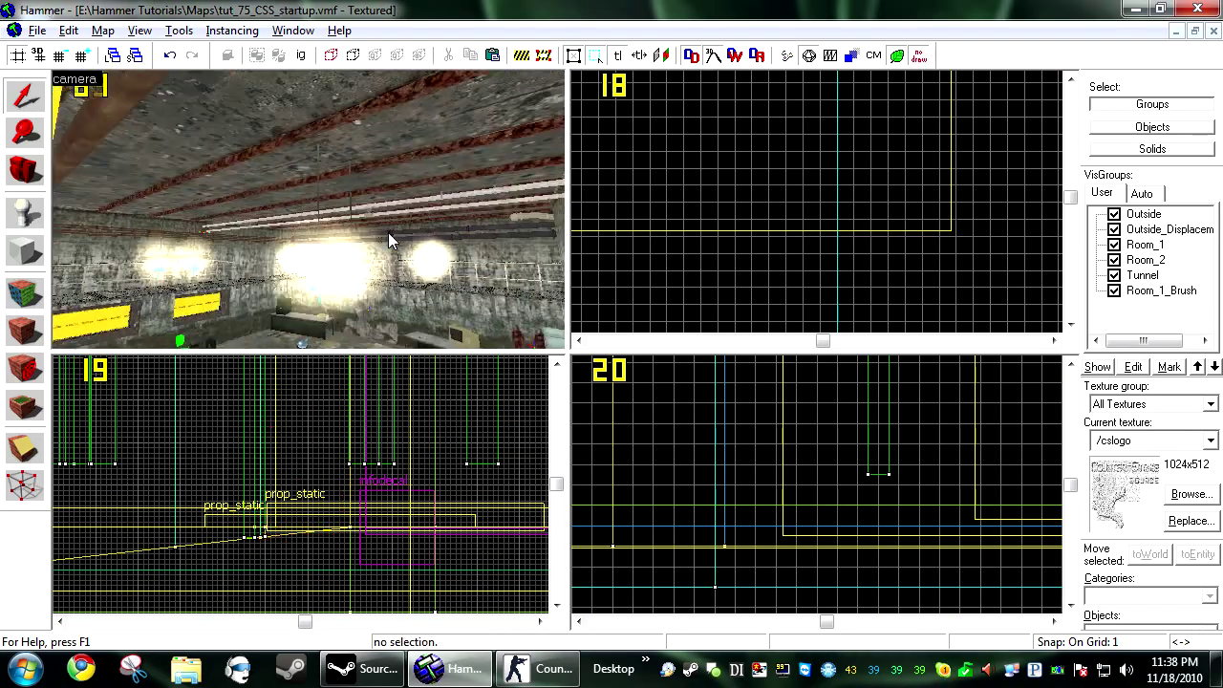
{"action": "key", "text": "z"}
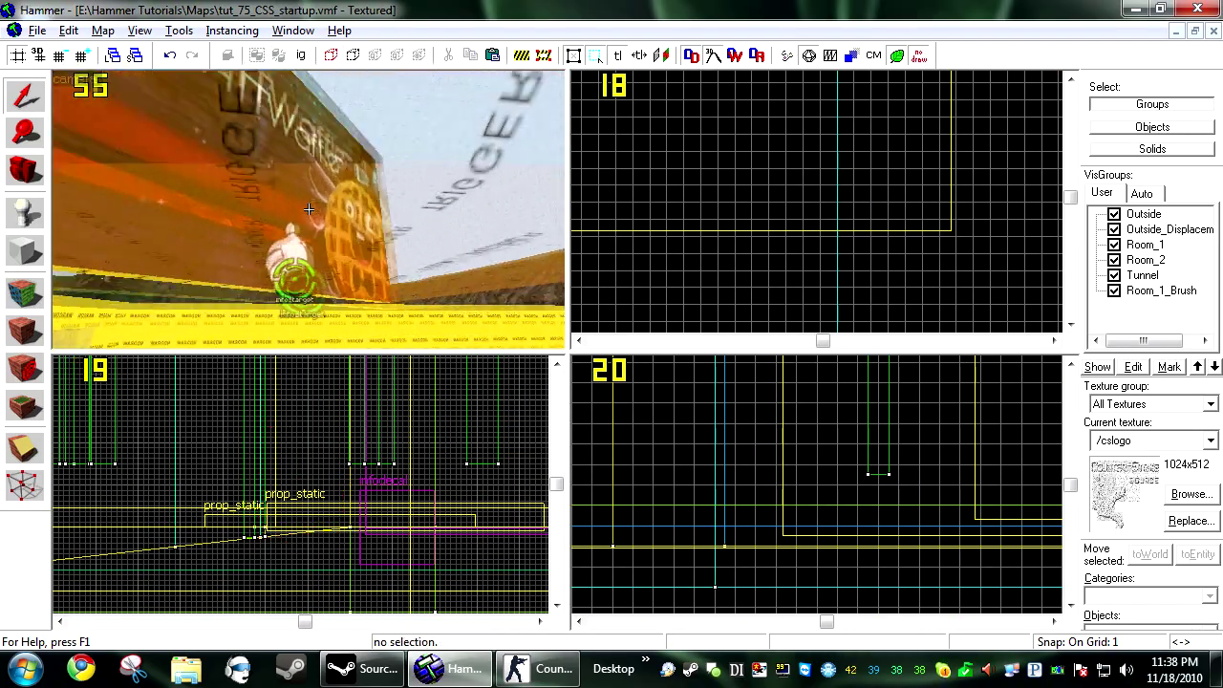
{"action": "left_click", "coordinate": [426, 308]}
{"action": "key", "text": "z"}
{"action": "key", "text": "s"}
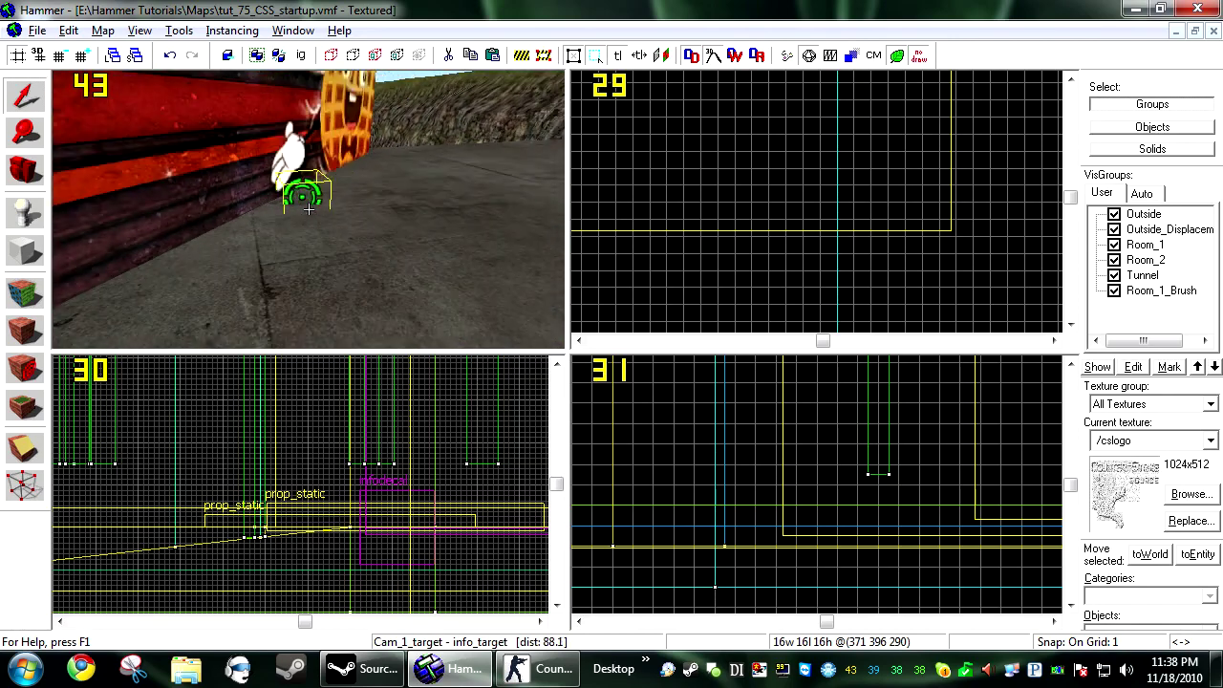
{"action": "key", "text": "w"}
{"action": "key", "text": "z"}
{"action": "left_click", "coordinate": [302, 223]}
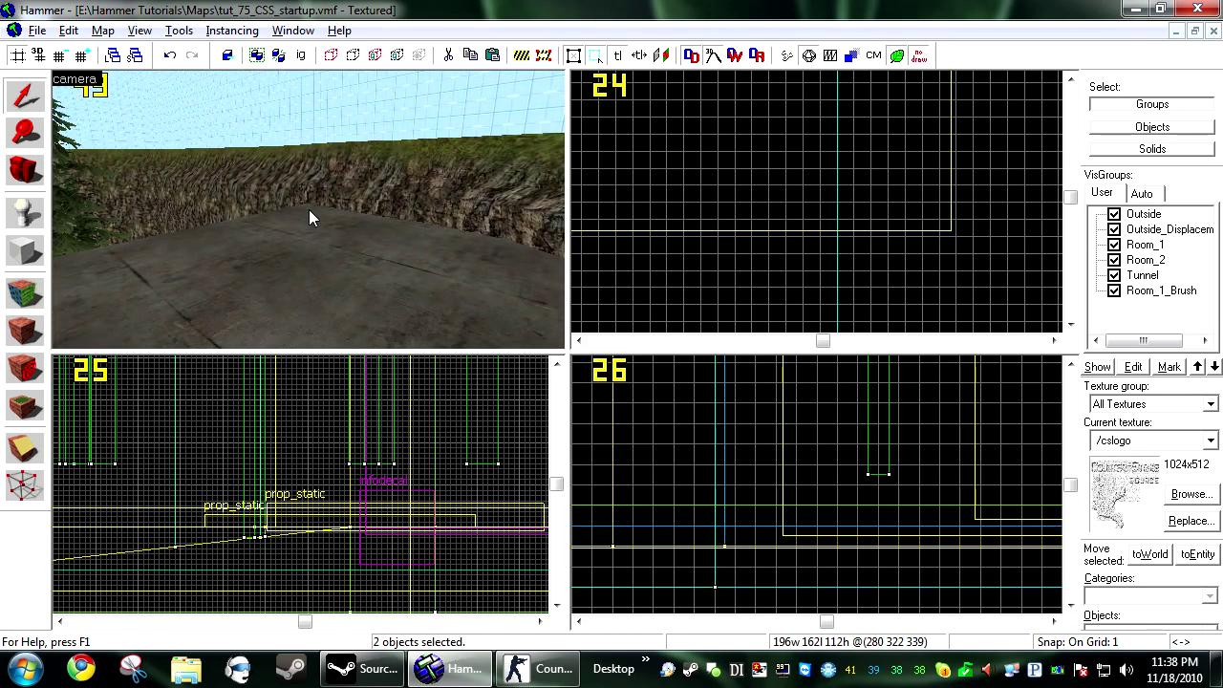
Paste another copy of the camera and target pair at the original's position, centered at about 280, 322, 339
{"action": "key", "text": "ctrl+shift+v"}
{"action": "left_click", "coordinate": [644, 475]}
{"action": "scroll", "coordinate": [376, 200], "scroll_direction": "down", "scroll_amount": 8}
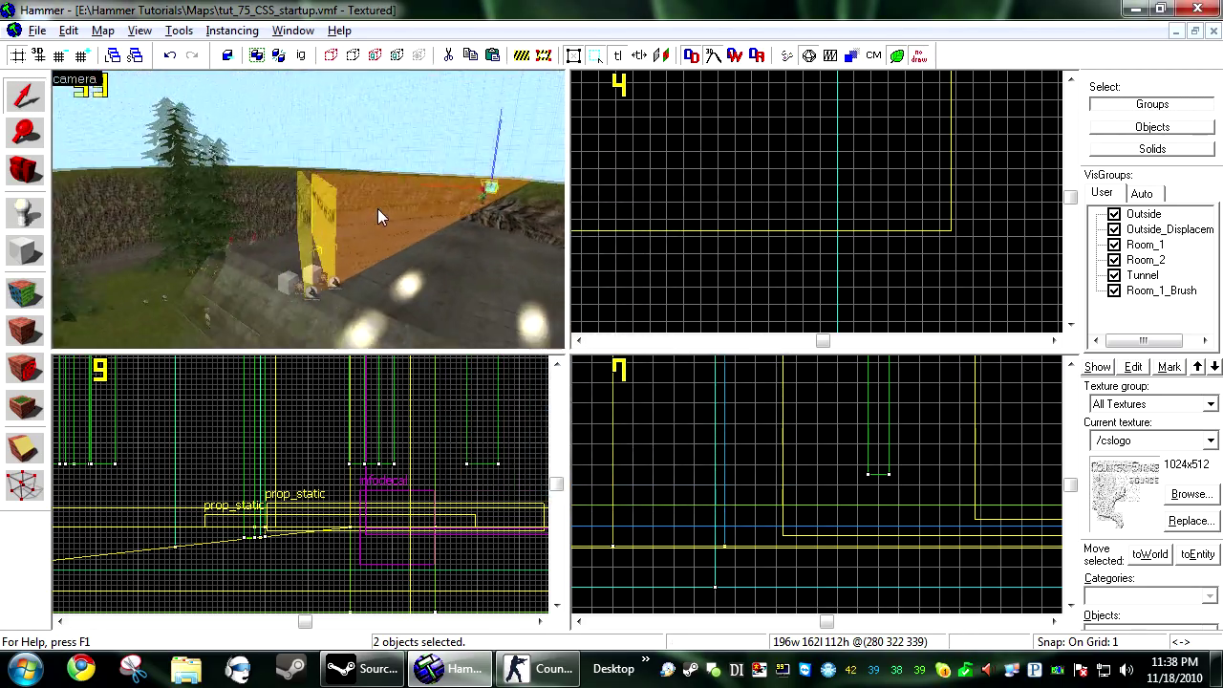
Move the pasted camera and target pair outdoors to the cliff edge and rotate it, centered at about 1152, 514, 339, then deselect it
{"action": "scroll", "coordinate": [826, 202], "scroll_direction": "down", "scroll_amount": 10}
{"action": "scroll", "coordinate": [826, 199], "scroll_direction": "up", "scroll_amount": 4}
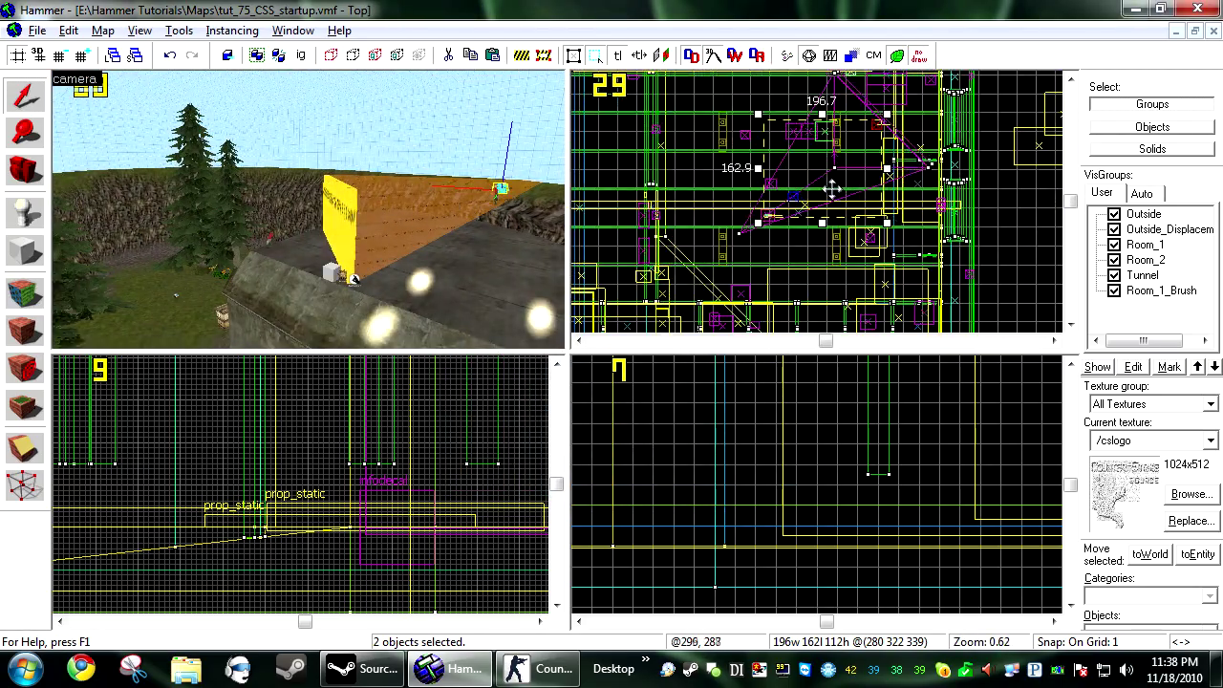
{"action": "left_click_drag", "start_coordinate": [786, 189], "coordinate": [873, 220]}
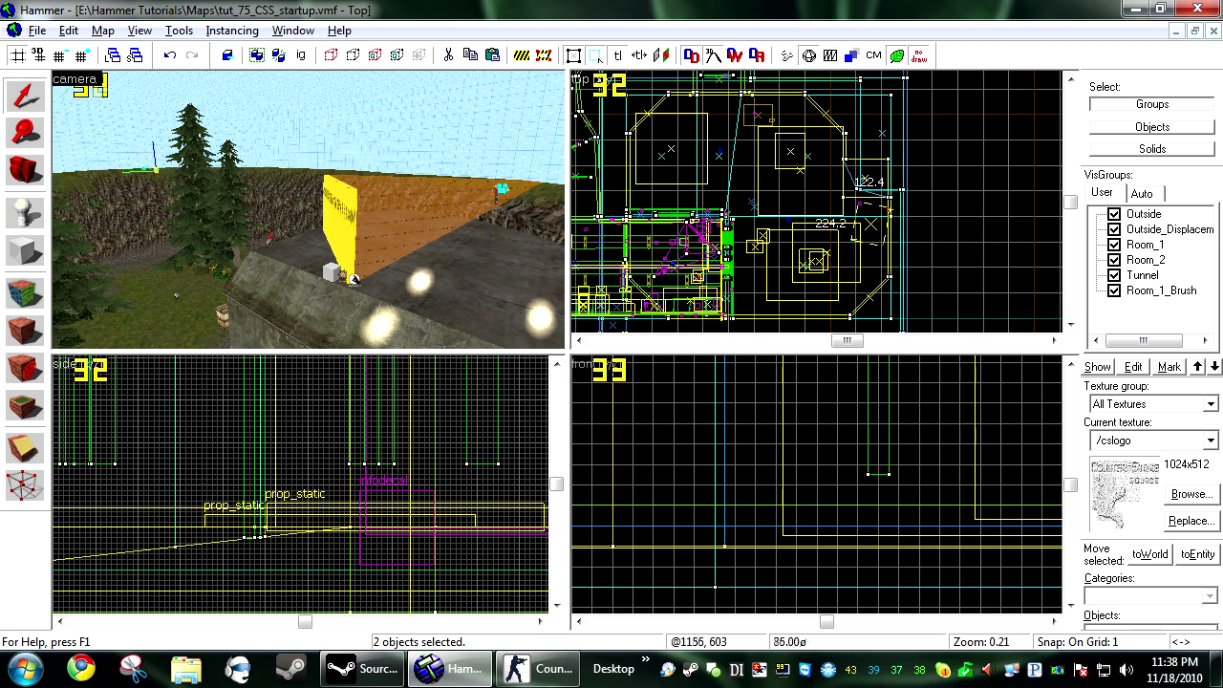
{"action": "mouse_move", "coordinate": [857, 198]}
{"action": "left_mouse_down"}
{"action": "mouse_move", "coordinate": [831, 206]}
{"action": "mouse_move", "coordinate": [867, 221]}
{"action": "left_mouse_up"}
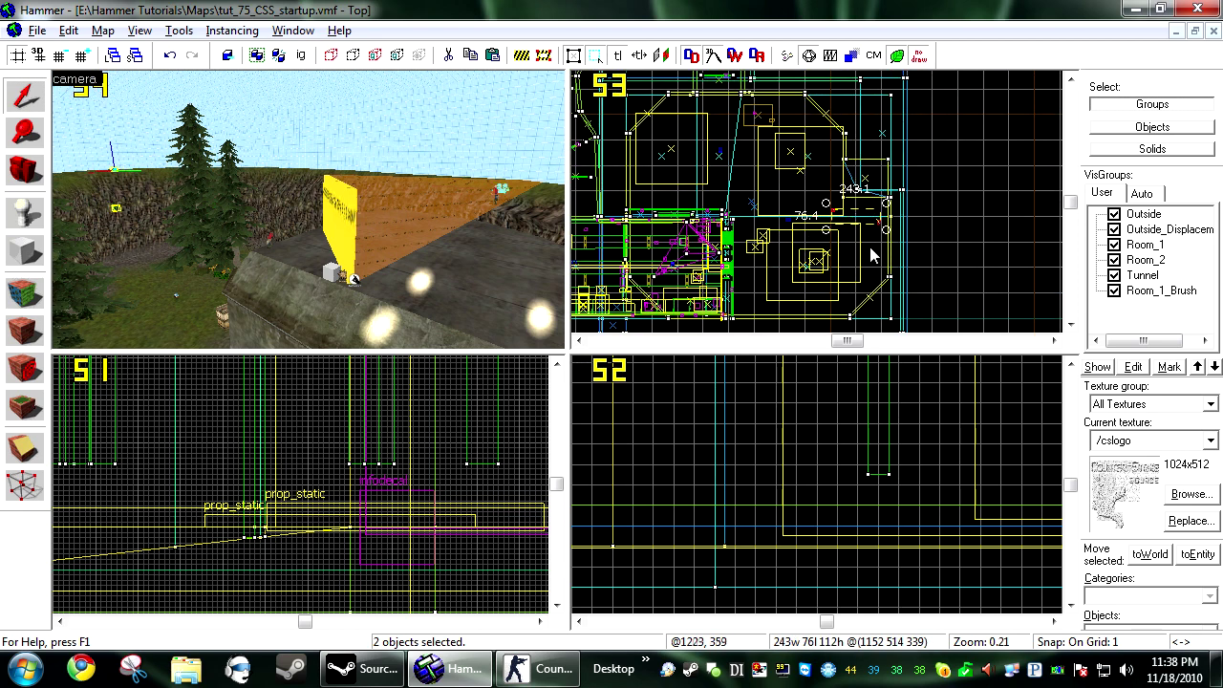
{"action": "key", "text": "Escape"}
{"action": "key", "text": "z"}
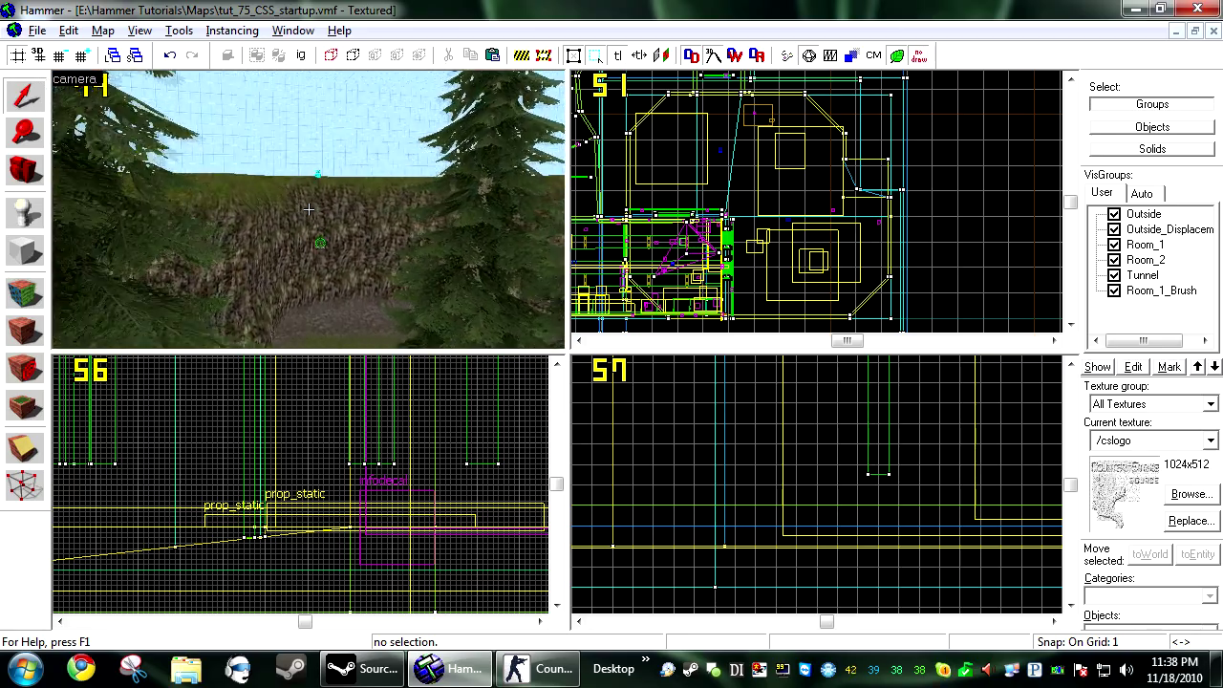
{"action": "key", "text": "w"}
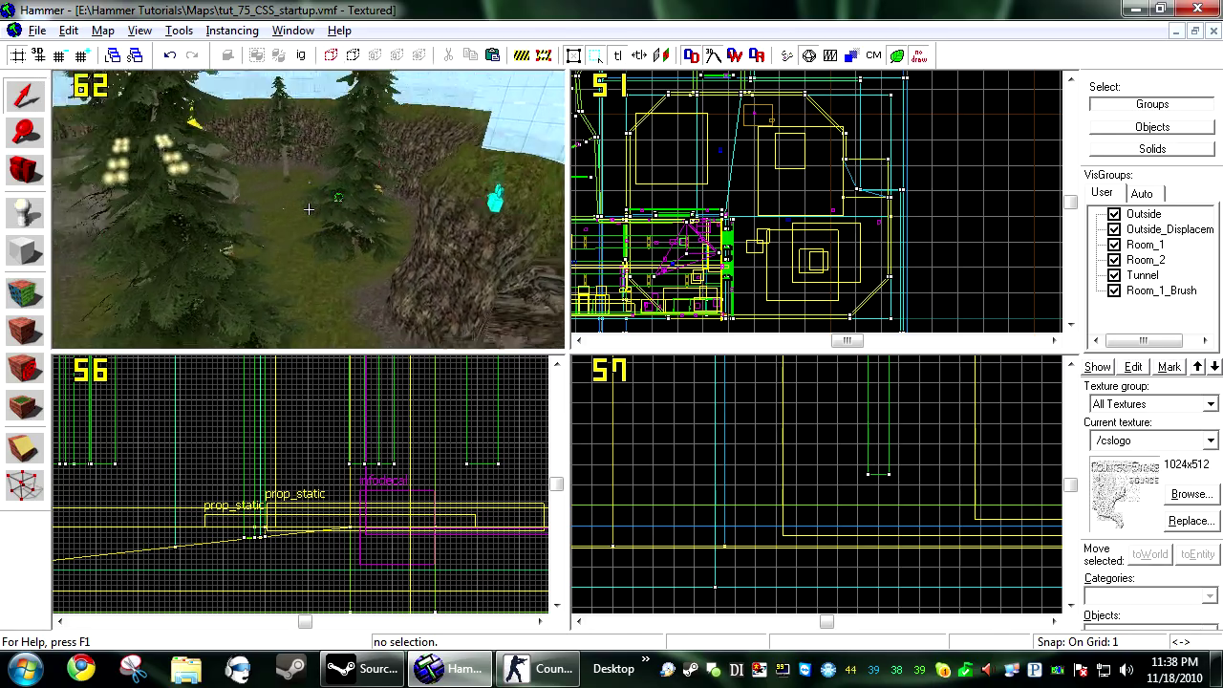
{"action": "key", "text": "w"}
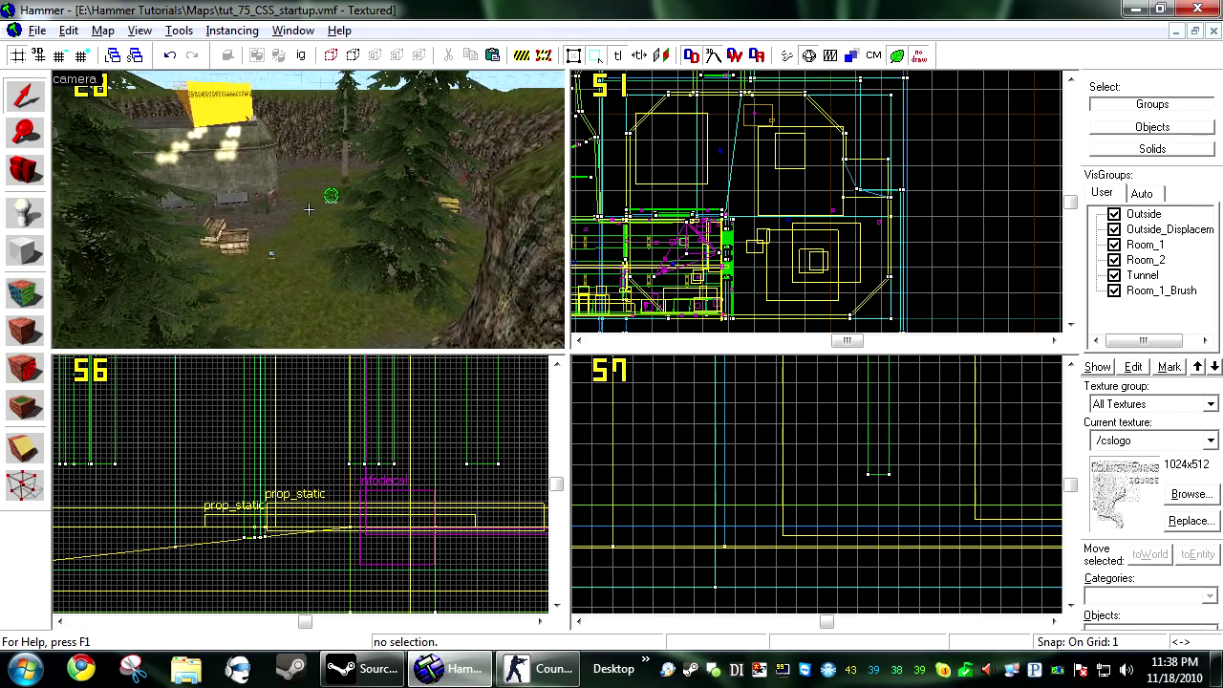
{"action": "key", "text": "z"}
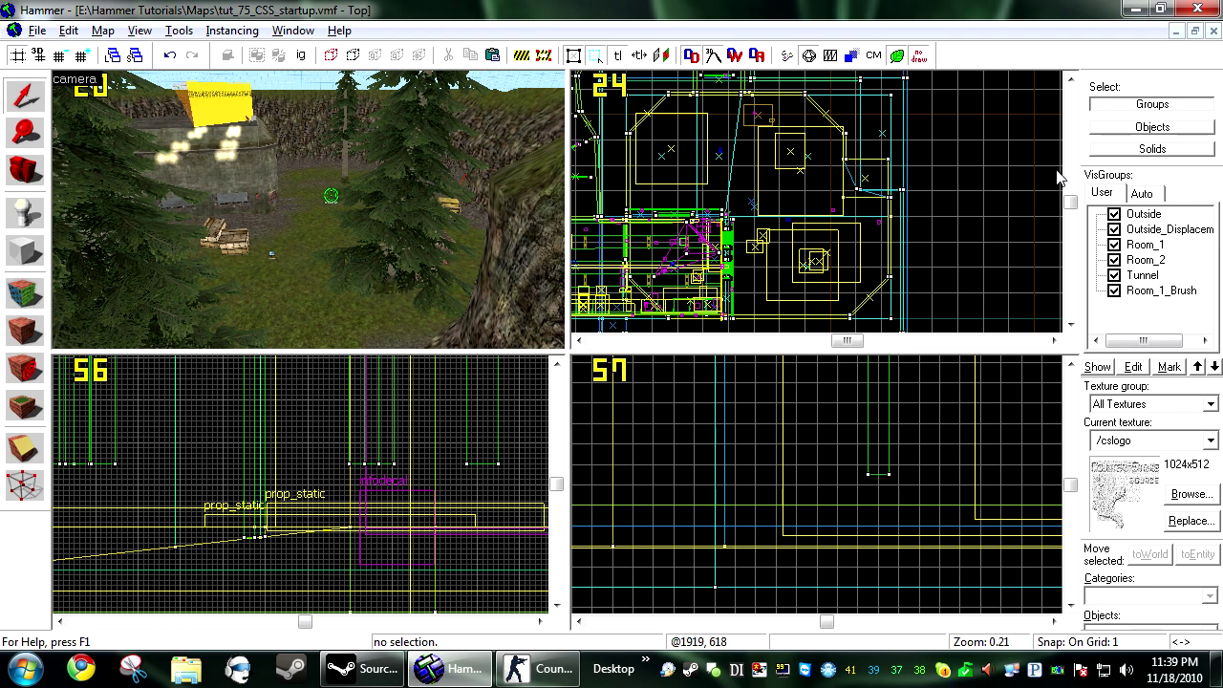
Copy the map's file name while saving it as tut_75_CSS_startup, overwriting the existing file
{"action": "left_click", "coordinate": [37, 30]}
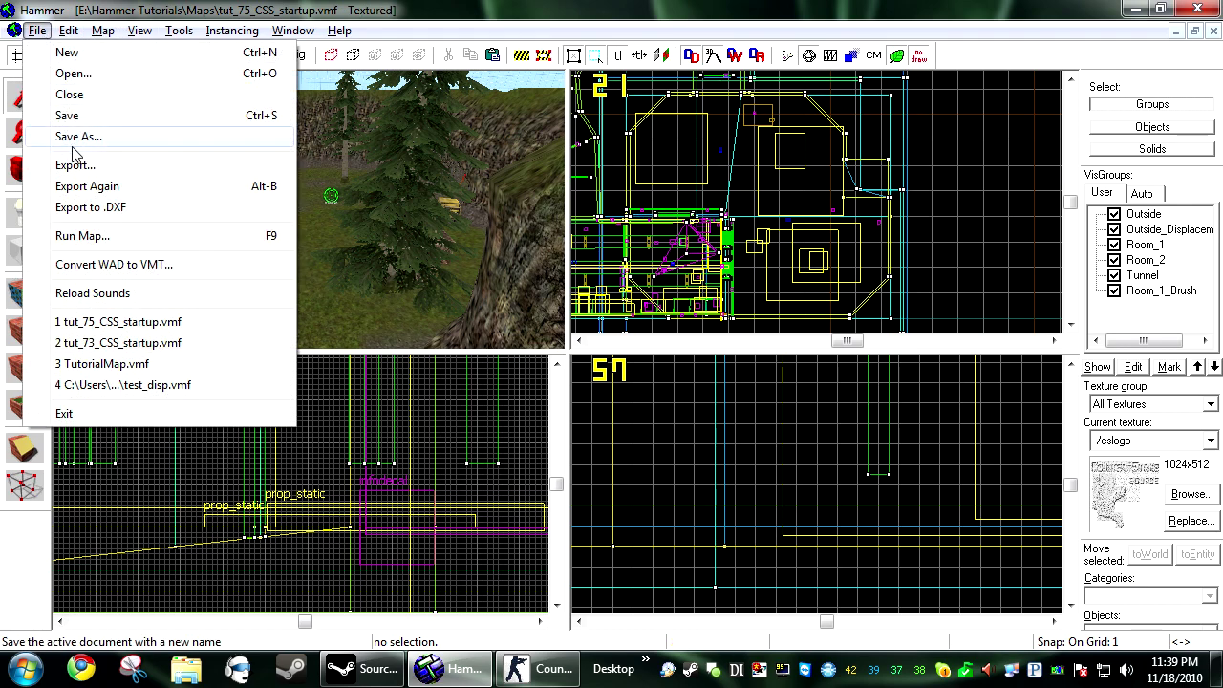
{"action": "left_click", "coordinate": [77, 137]}
{"action": "right_click", "coordinate": [568, 476]}
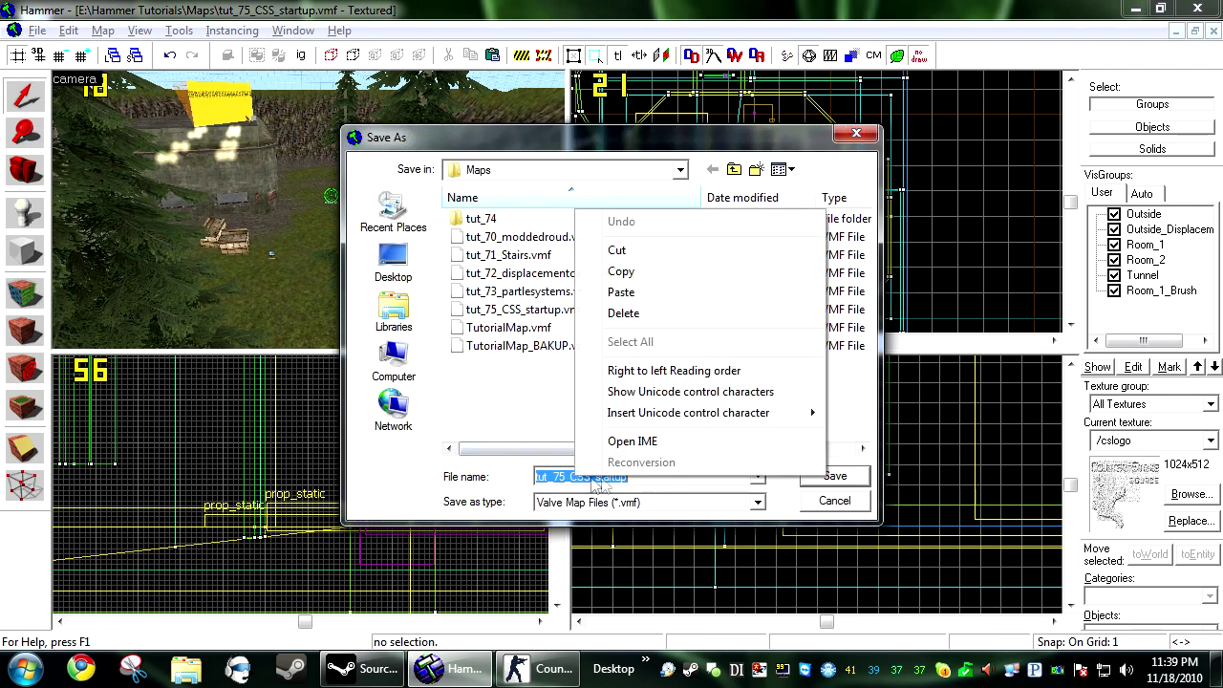
{"action": "left_click", "coordinate": [618, 272]}
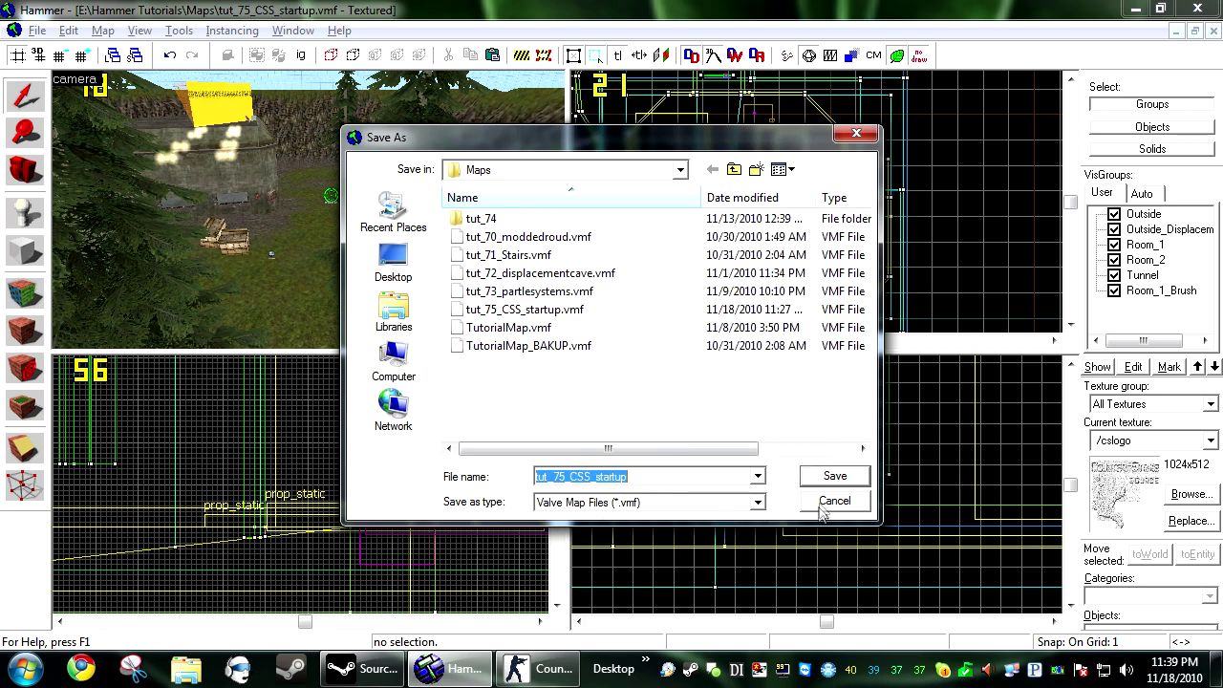
{"action": "left_click", "coordinate": [831, 476]}
{"action": "left_click", "coordinate": [623, 397]}
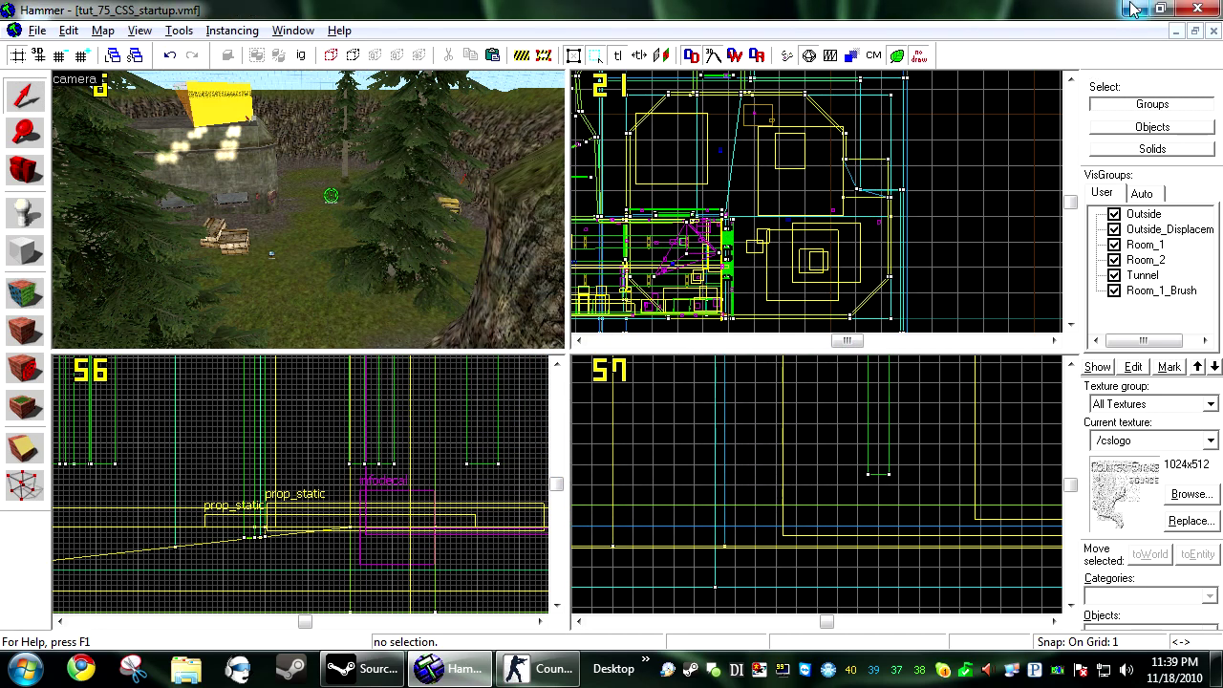
Show the desktop, open the counter-strike source game's cstrike maps folder, and widen the folder window
{"action": "key", "text": "super+d"}
{"action": "double_click", "coordinate": [940, 72]}
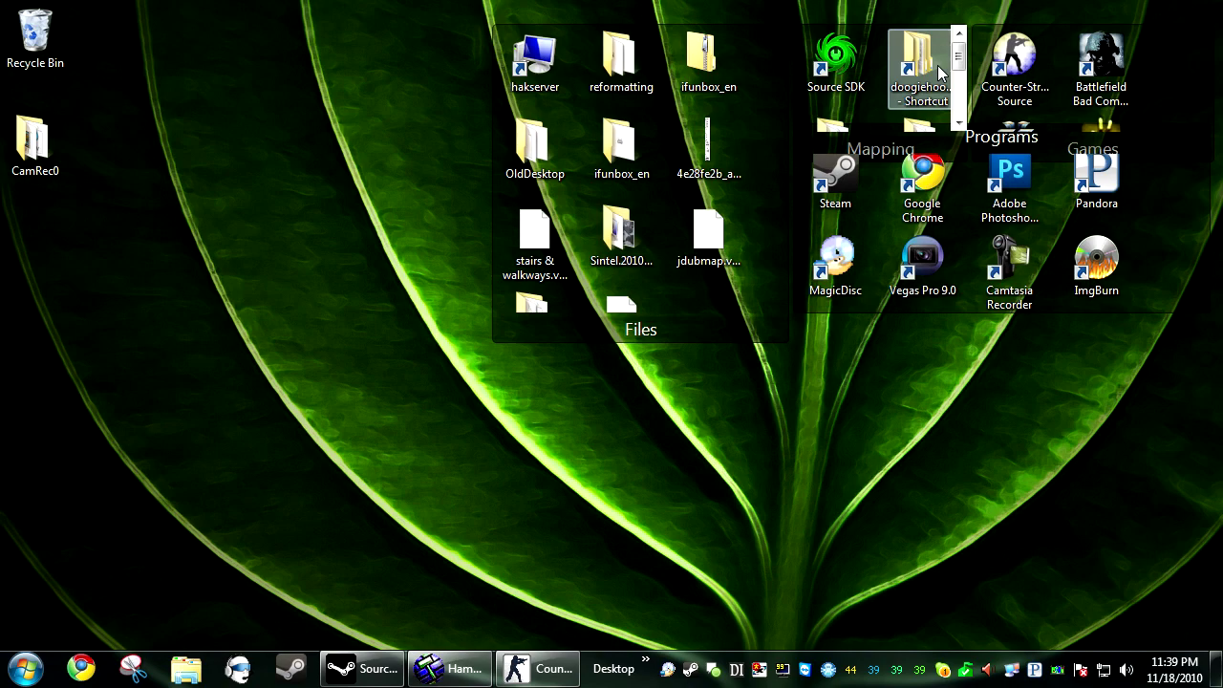
{"action": "double_click", "coordinate": [594, 207]}
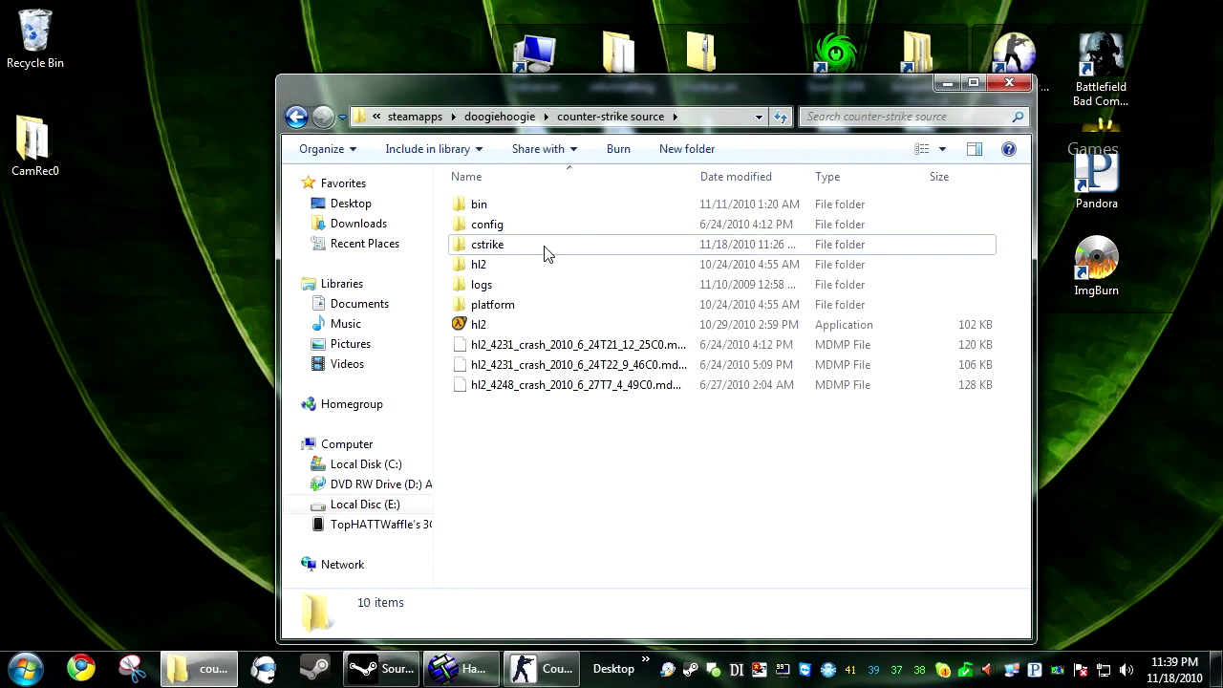
{"action": "double_click", "coordinate": [546, 244]}
{"action": "left_click", "coordinate": [506, 306]}
{"action": "double_click", "coordinate": [507, 308]}
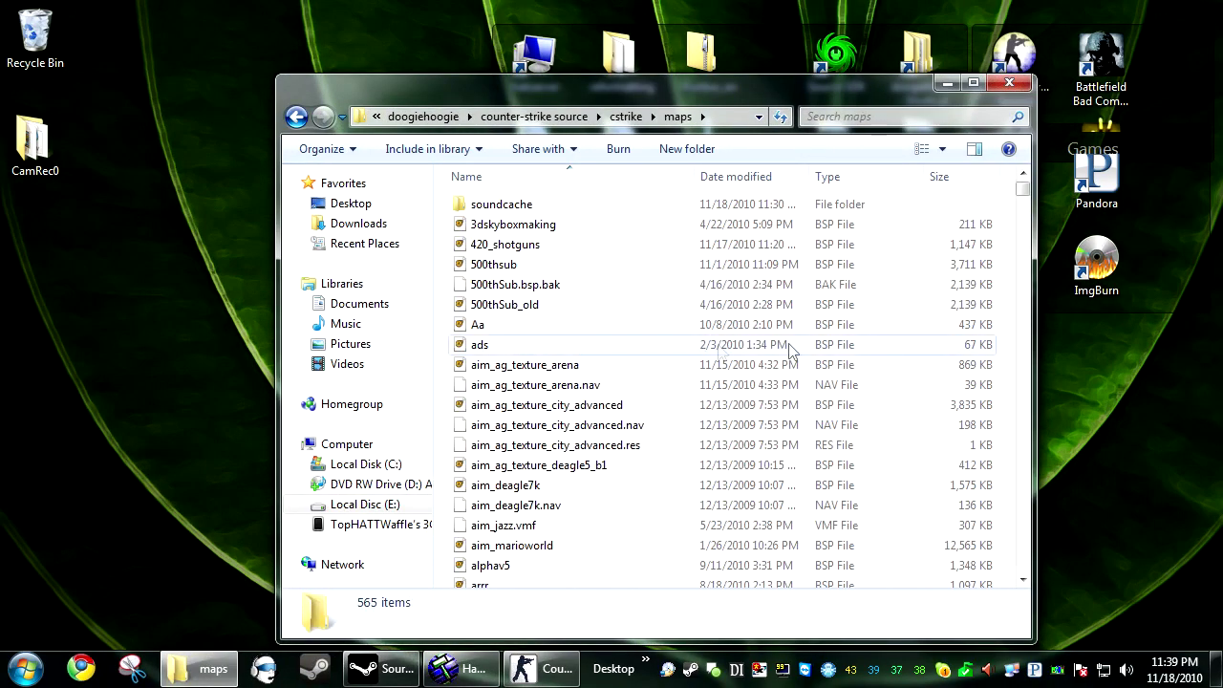
{"action": "left_click_drag", "start_coordinate": [1037, 592], "coordinate": [1154, 579]}
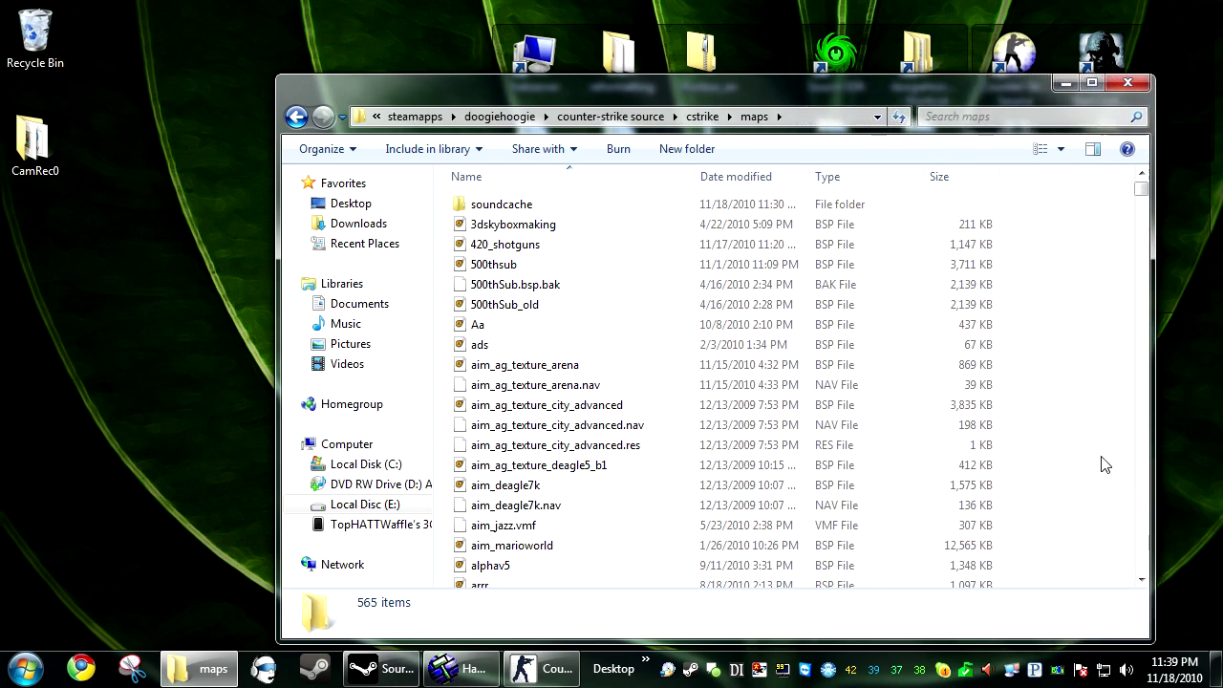
Create a new text document in the maps folder, named tut_75_CSS_startup with the copied map name
{"action": "right_click", "coordinate": [1082, 460]}
{"action": "mouse_move", "coordinate": [1082, 420]}
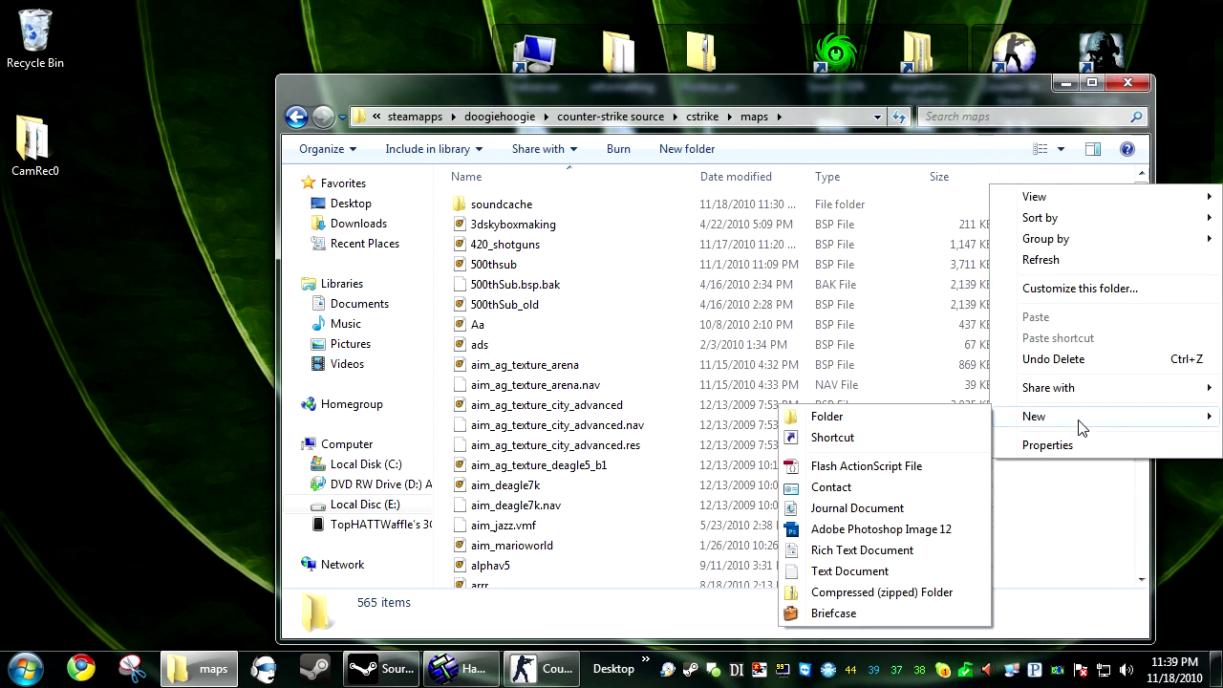
{"action": "left_click", "coordinate": [853, 570]}
{"action": "key", "text": "ctrl+v"}
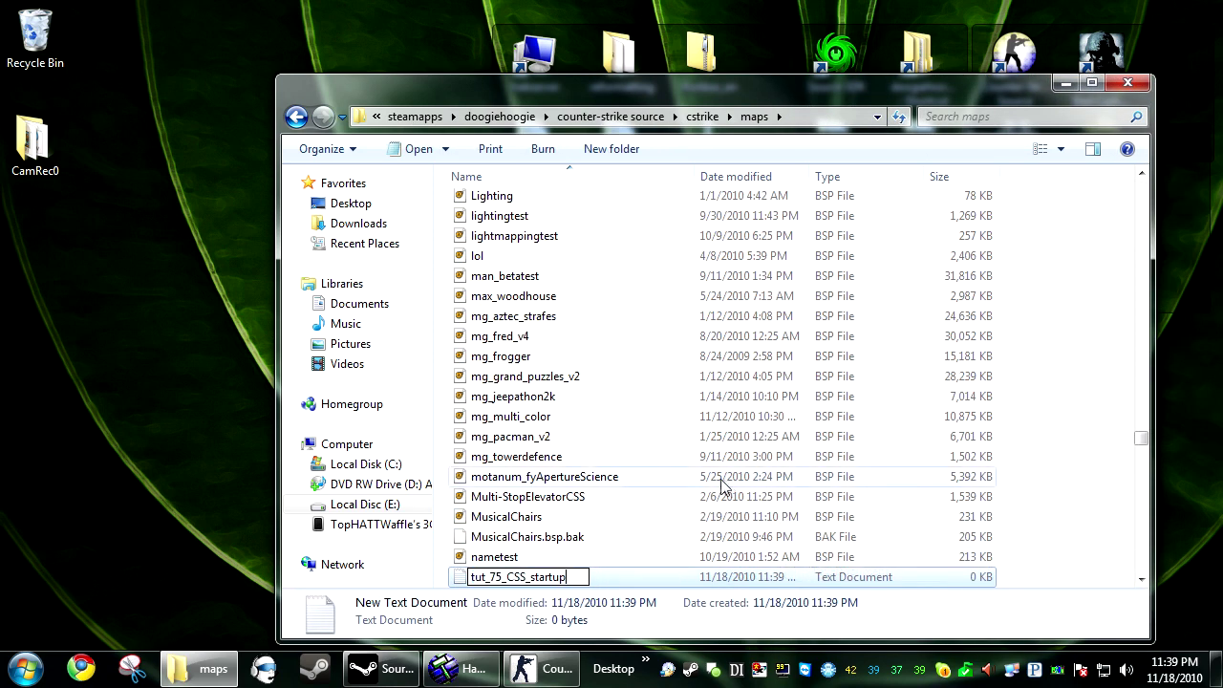
{"action": "left_click", "coordinate": [536, 537]}
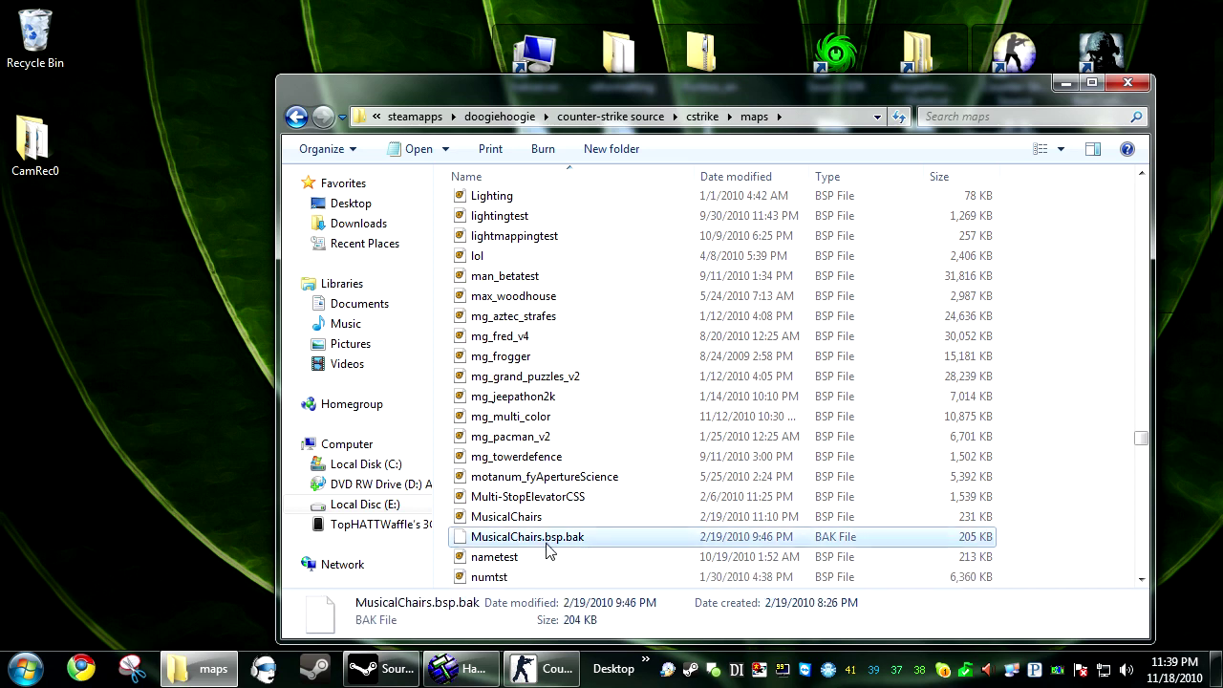
Open the tut_75_CSS_startup text document and write "This map is made by TopHATTwaffle.", "For use in tutorials." and "Enojy :D" on separate lines
{"action": "left_click", "coordinate": [586, 462]}
{"action": "key", "text": "t"}
{"action": "scroll", "coordinate": [585, 401], "scroll_direction": "down", "scroll_amount": 4}
{"action": "scroll", "coordinate": [585, 406], "scroll_direction": "down", "scroll_amount": 10}
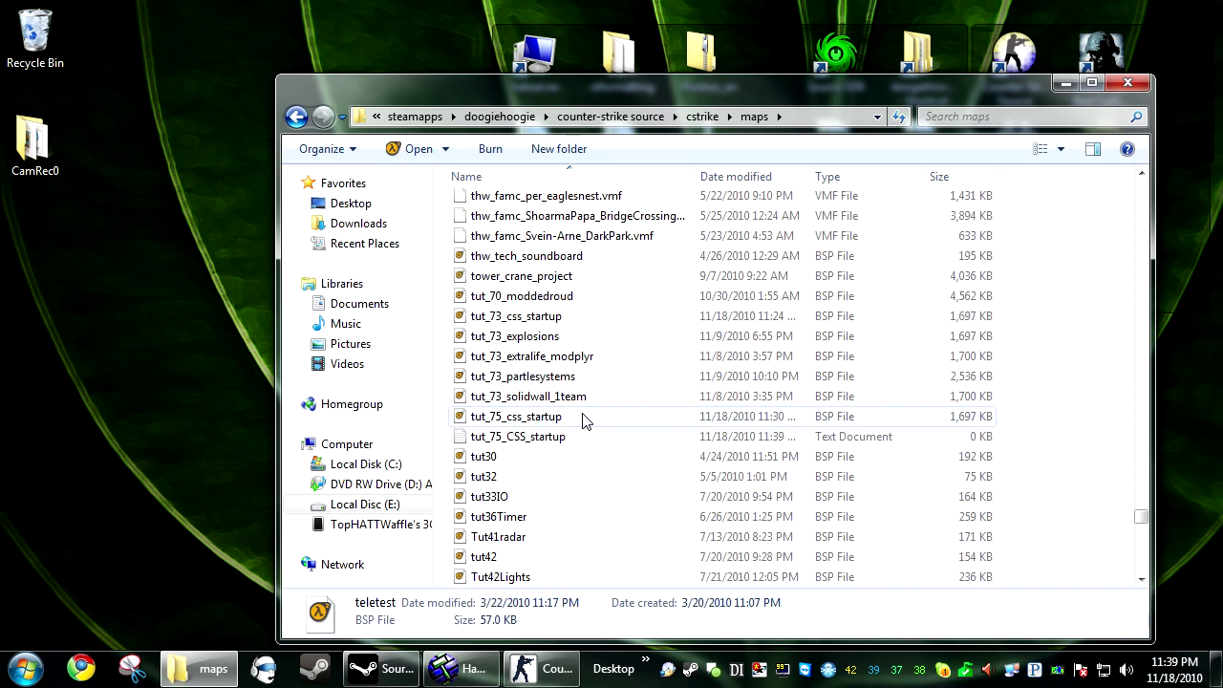
{"action": "scroll", "coordinate": [582, 420], "scroll_direction": "up", "scroll_amount": 2}
{"action": "double_click", "coordinate": [561, 302]}
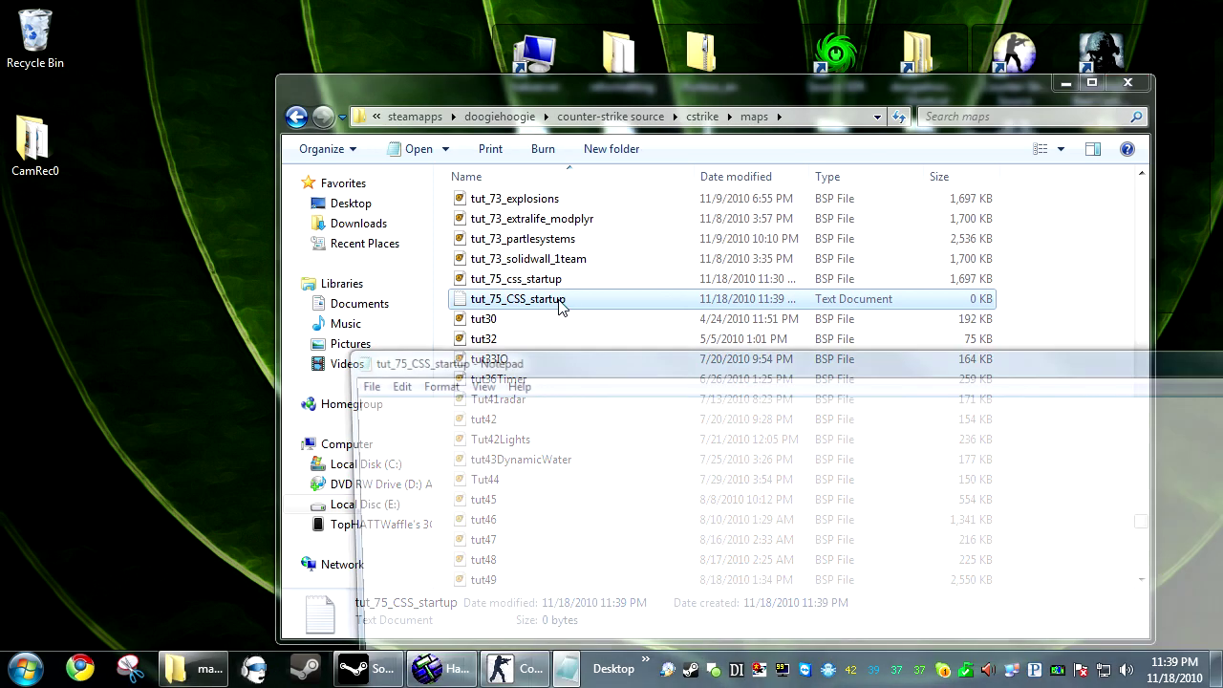
{"action": "left_click_drag", "start_coordinate": [607, 346], "coordinate": [381, 80]}
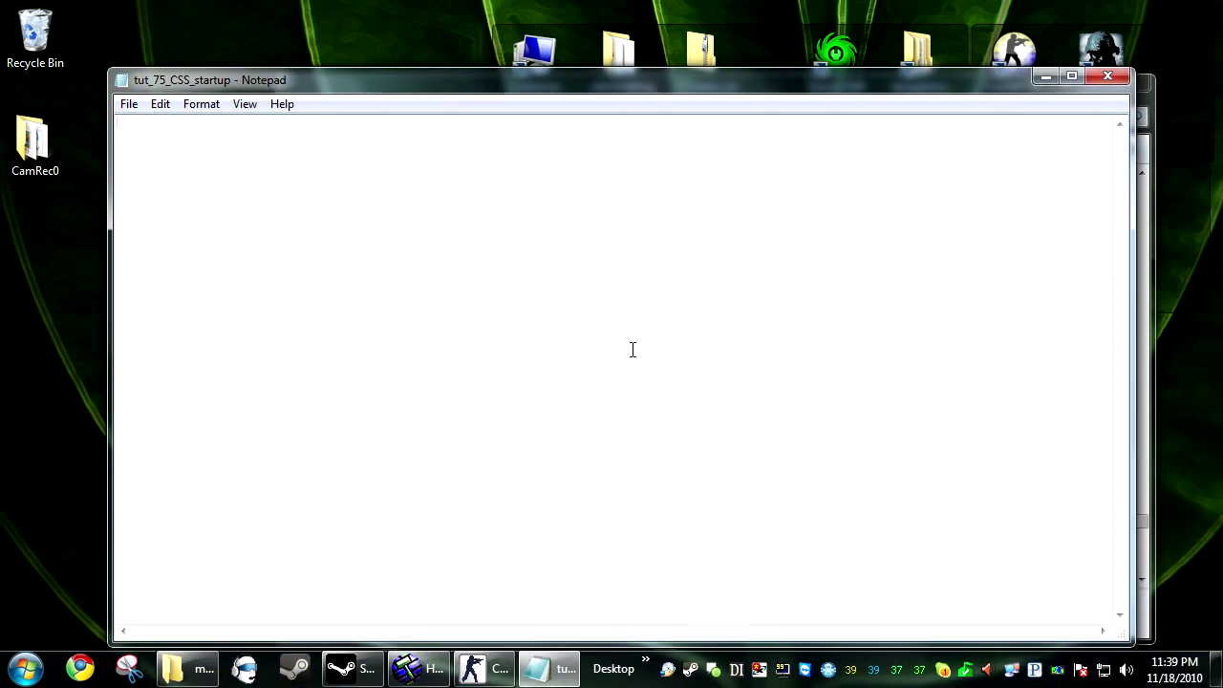
{"action": "type", "text": "This map is made by TopHATTwaffle. F"}
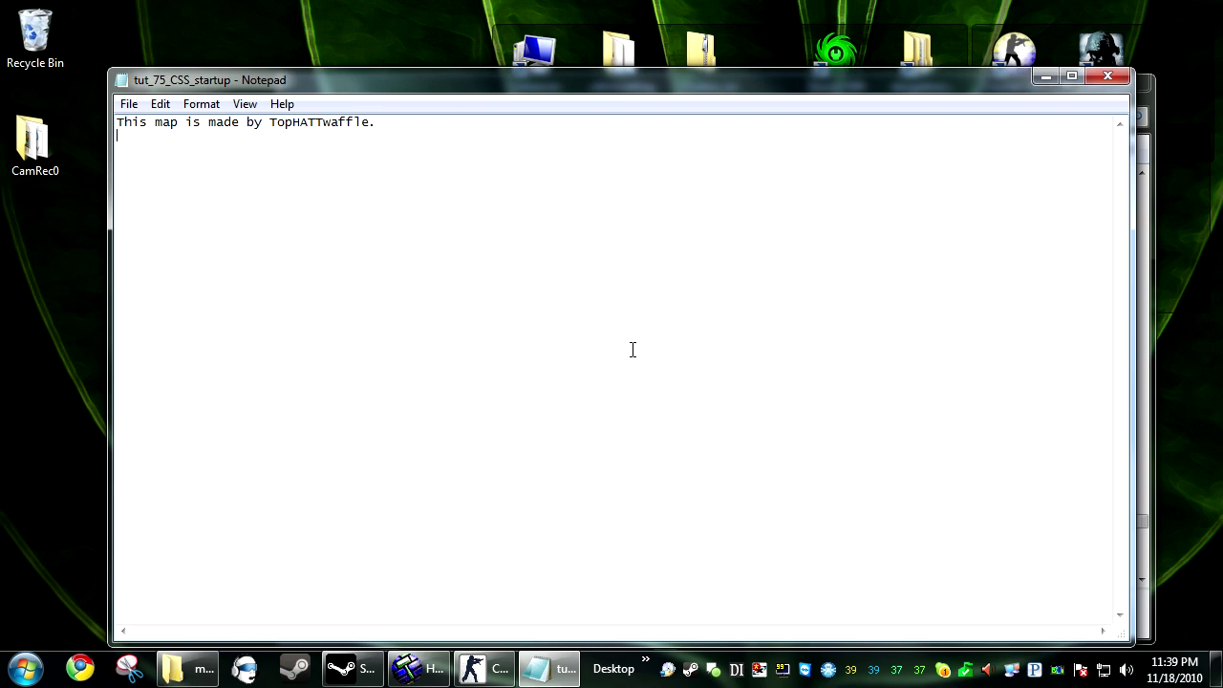
{"action": "type", "text": "or use"}
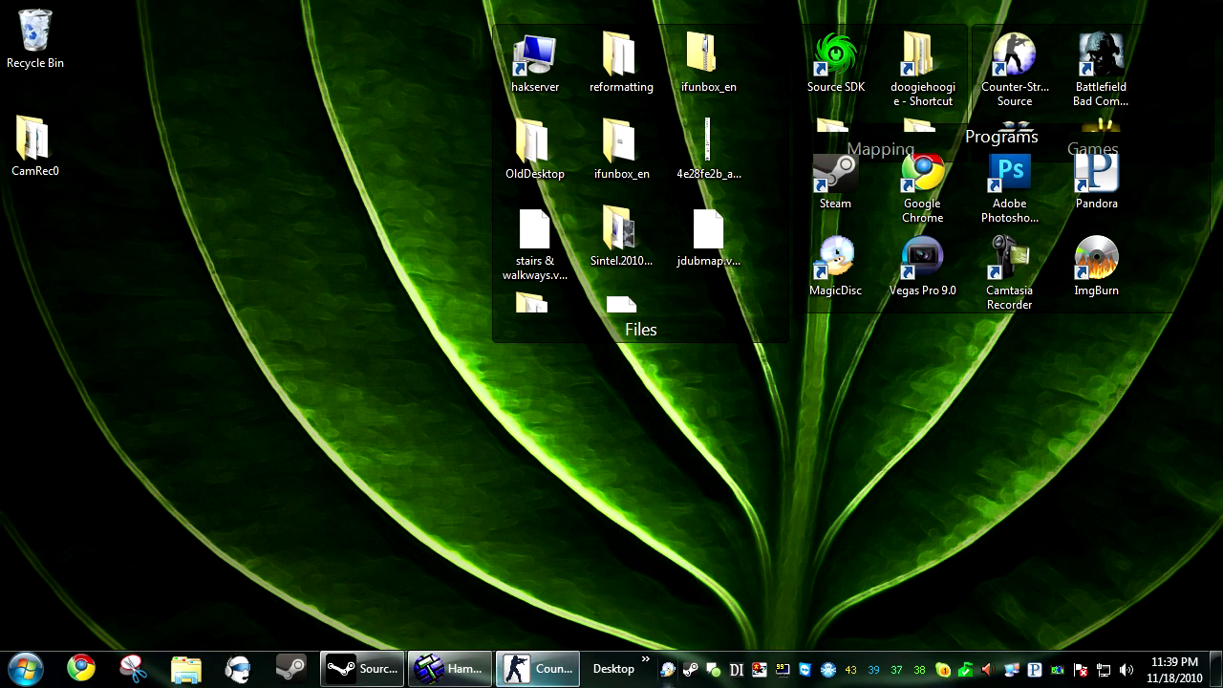
Switch back to Hammer, open the advanced Run Map compile settings and select the $light_exe command
{"action": "left_click", "coordinate": [449, 669]}
{"action": "key", "text": "F9"}
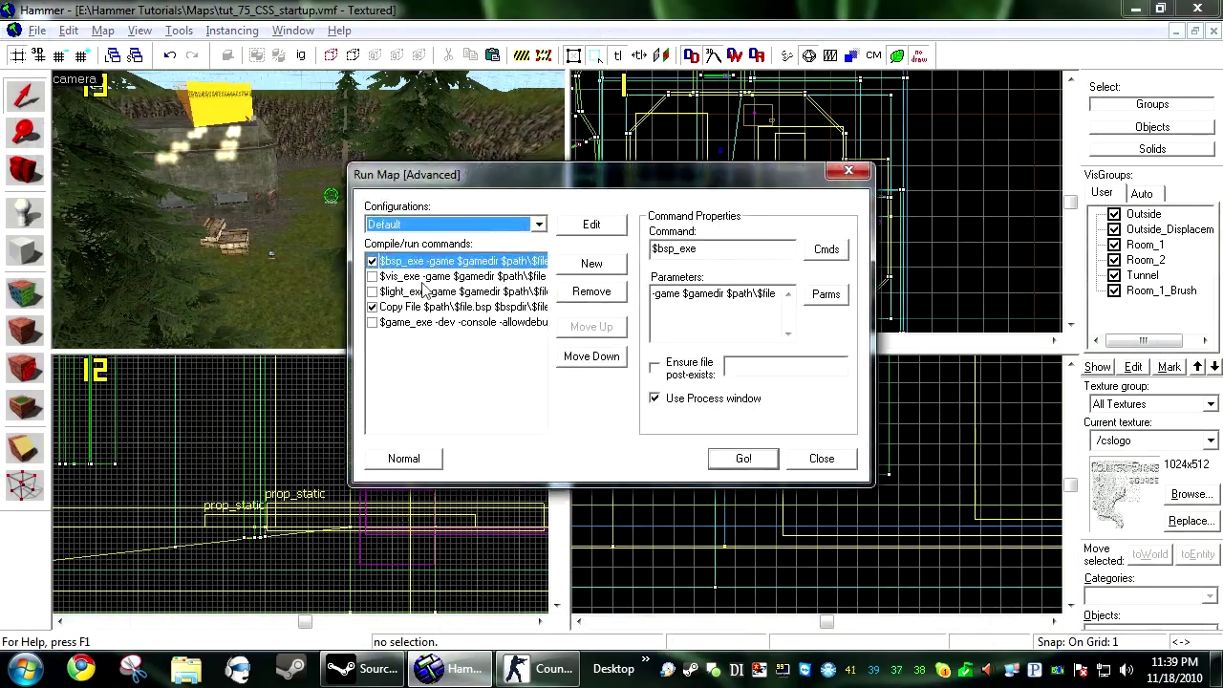
{"action": "left_click", "coordinate": [464, 291]}
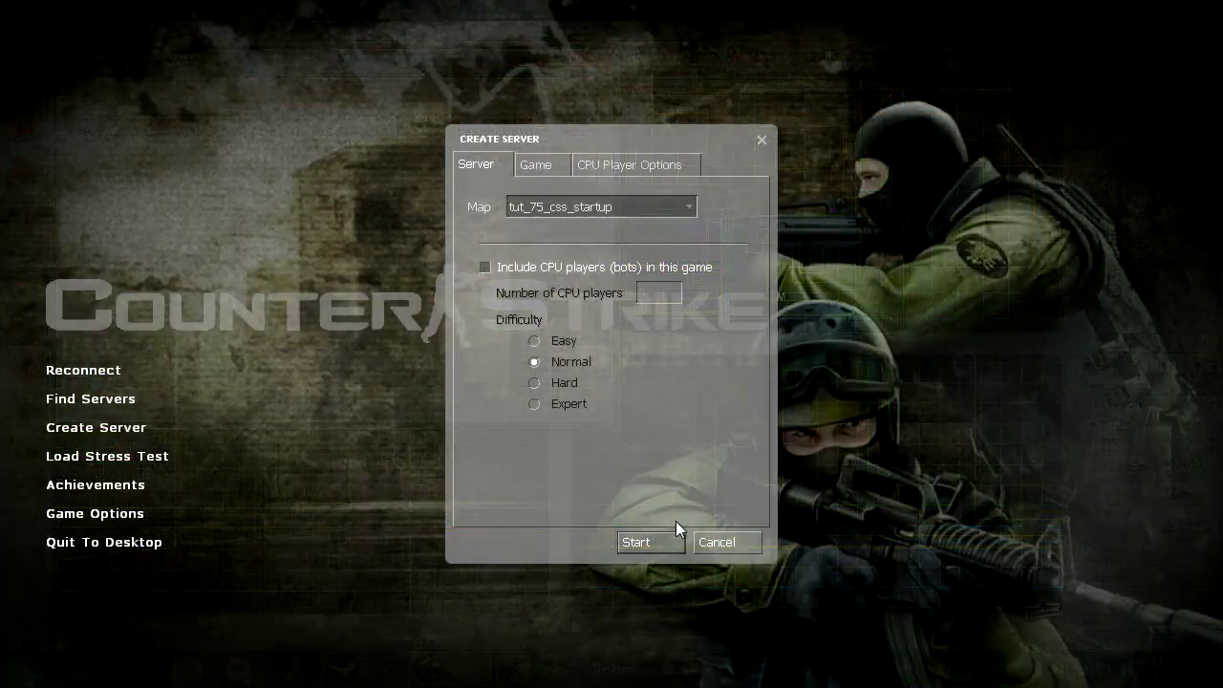
In Counter-Strike: Source, start a server on the tut_75_css_startup map and continue past the welcome message to team selection
{"action": "left_click", "coordinate": [636, 540]}
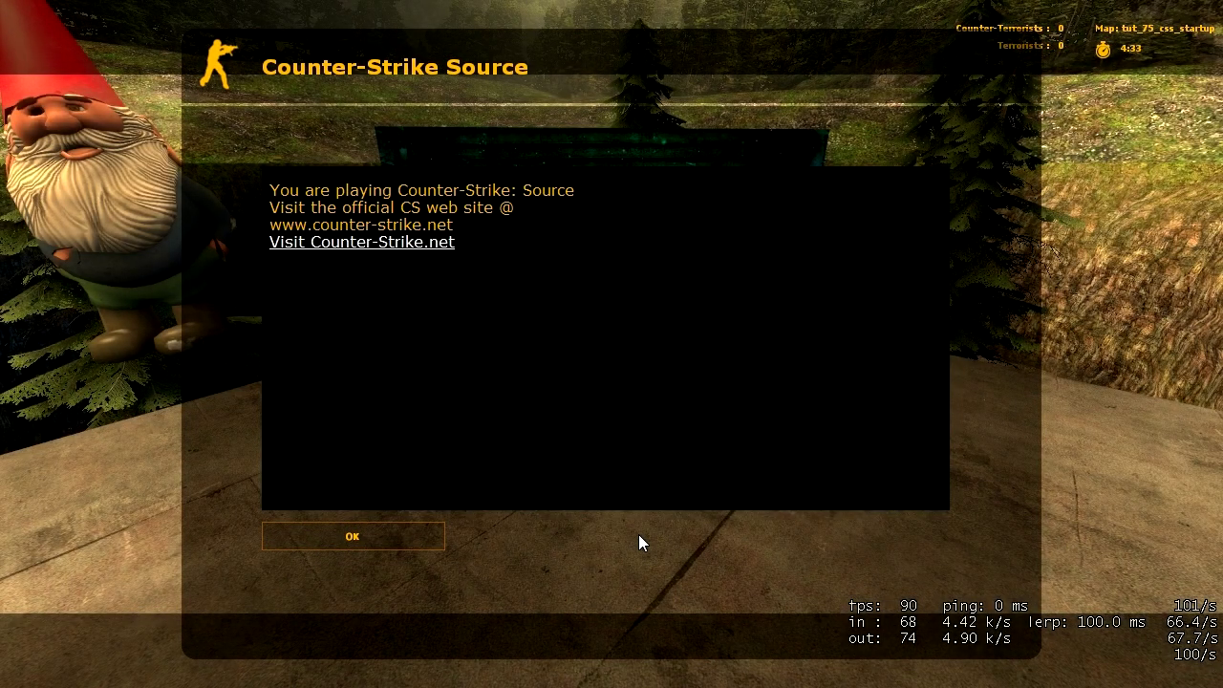
{"action": "key", "text": "Return"}
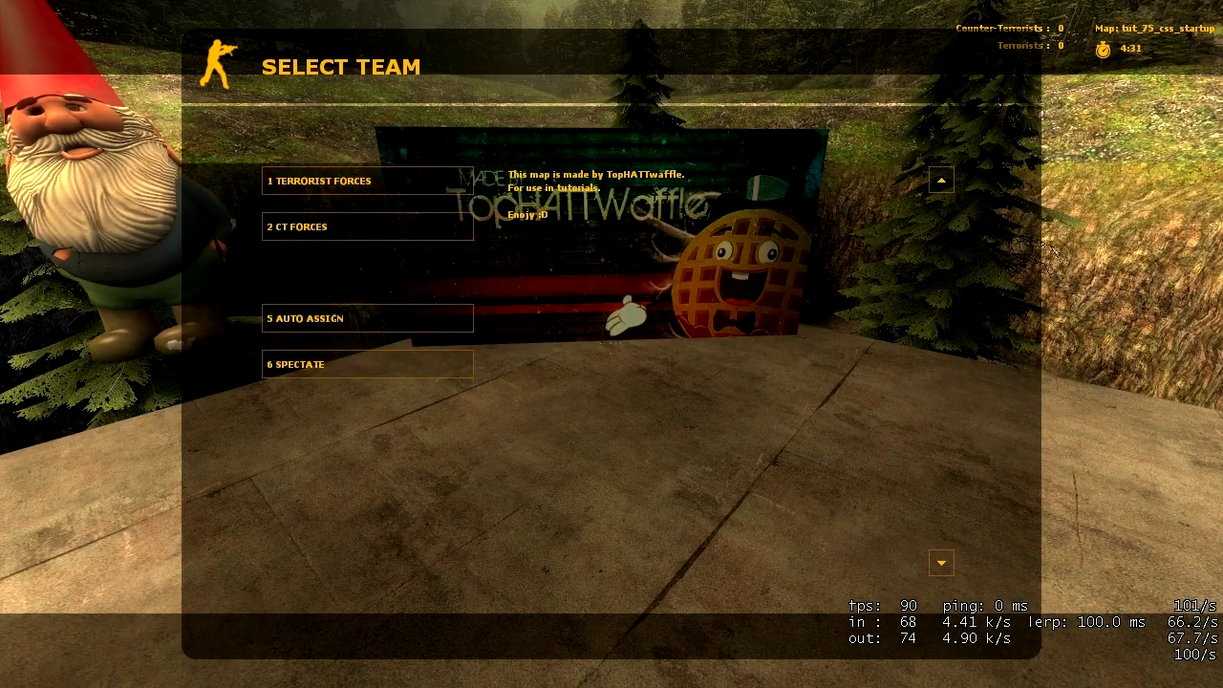